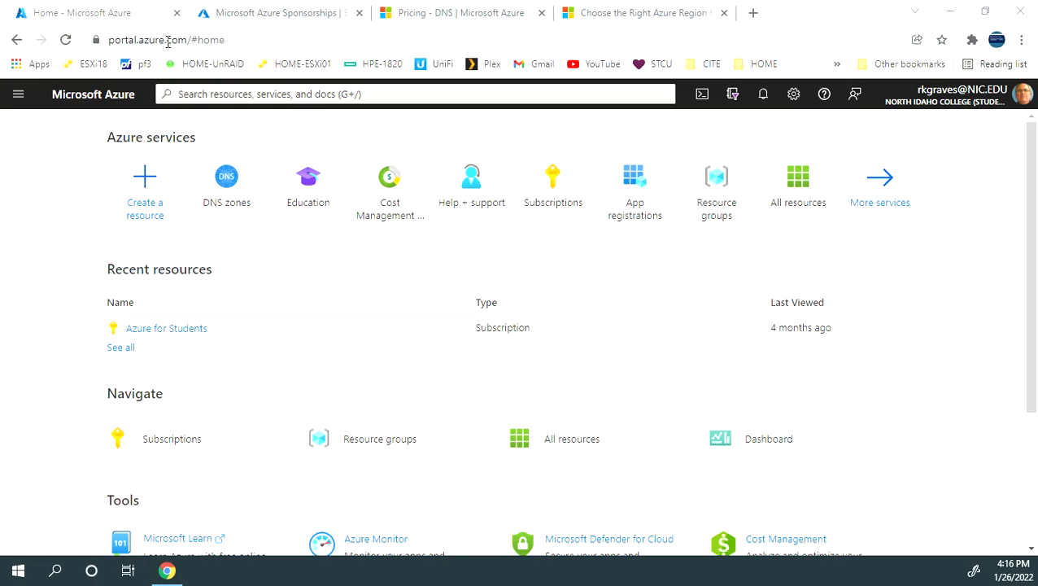
# - Check the subscription's used and remaining credit on the Azure Sponsorships balance page
pyautogui.click(110, 43)
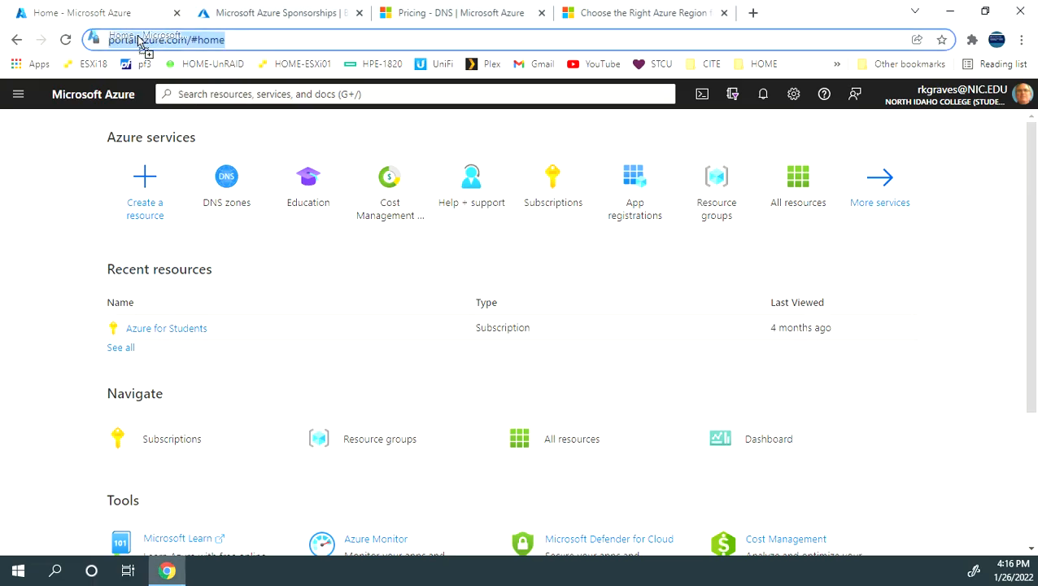
pyautogui.click(79, 183)
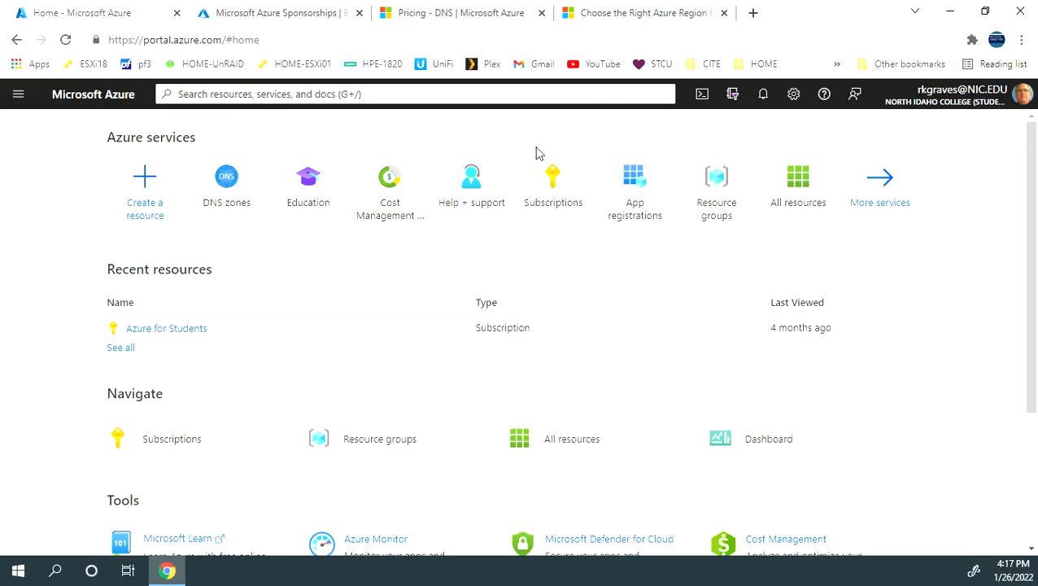
pyautogui.click(295, 15)
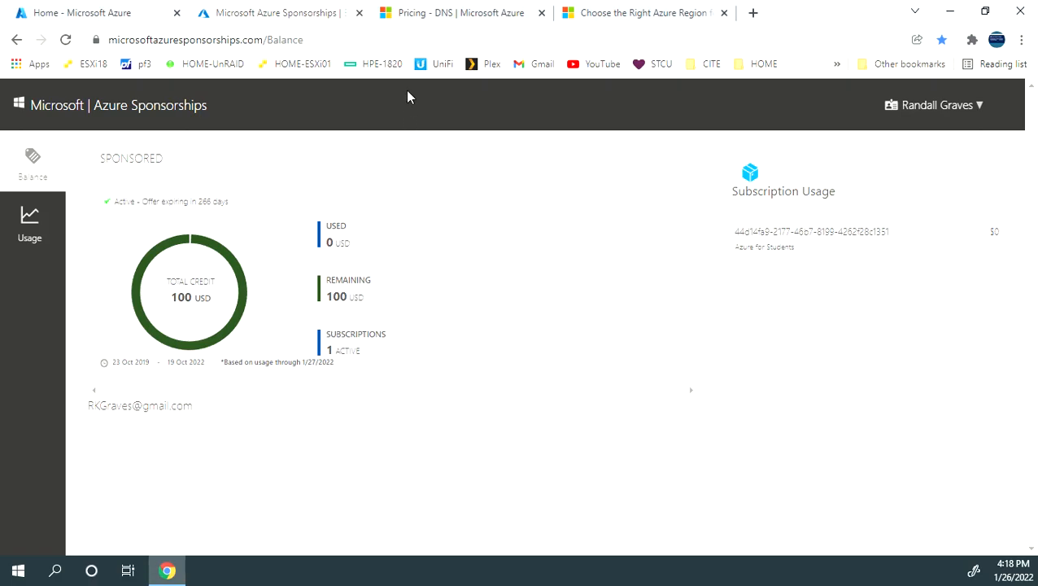
# - Review the Azure DNS pricing table for Zone 1, noting the rates for the first 25 hosted zones and first billion monthly queries
pyautogui.click(420, 17)
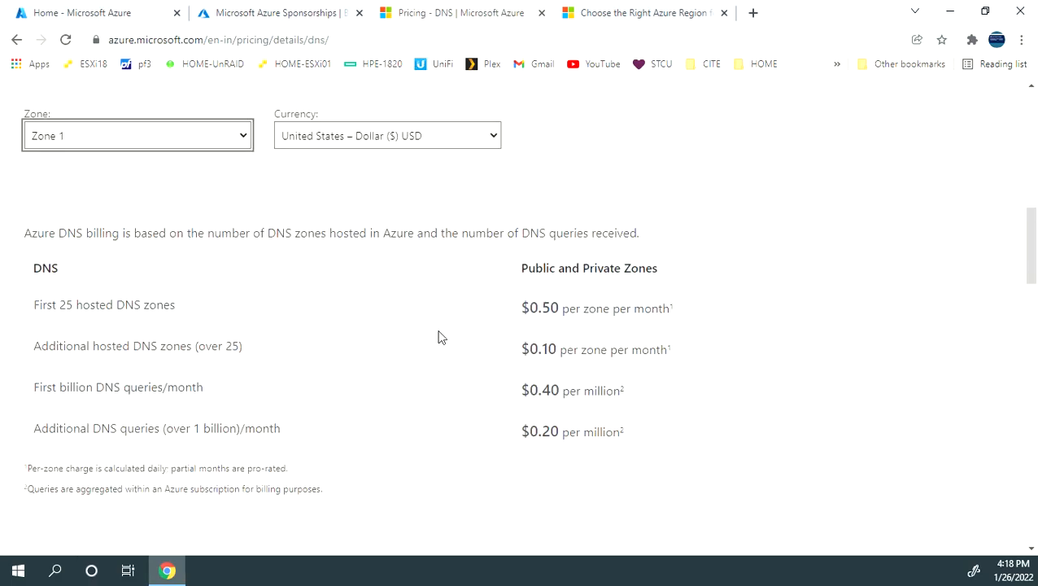
pyautogui.scroll(10, 440, 336)
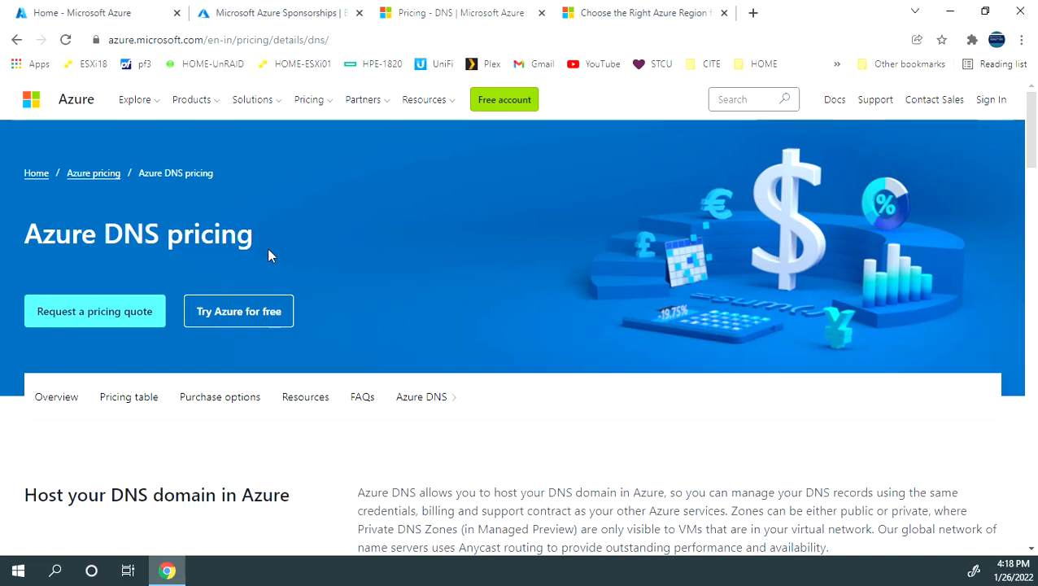
pyautogui.scroll(-5, 269, 256)
pyautogui.scroll(-3, 269, 256)
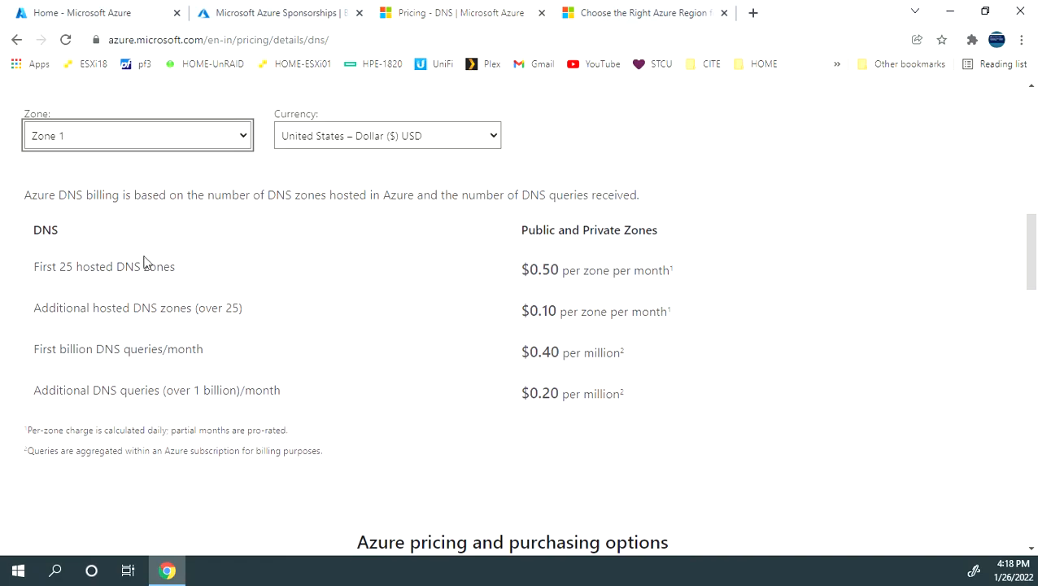
pyautogui.moveTo(30, 265); pyautogui.dragTo(737, 283)
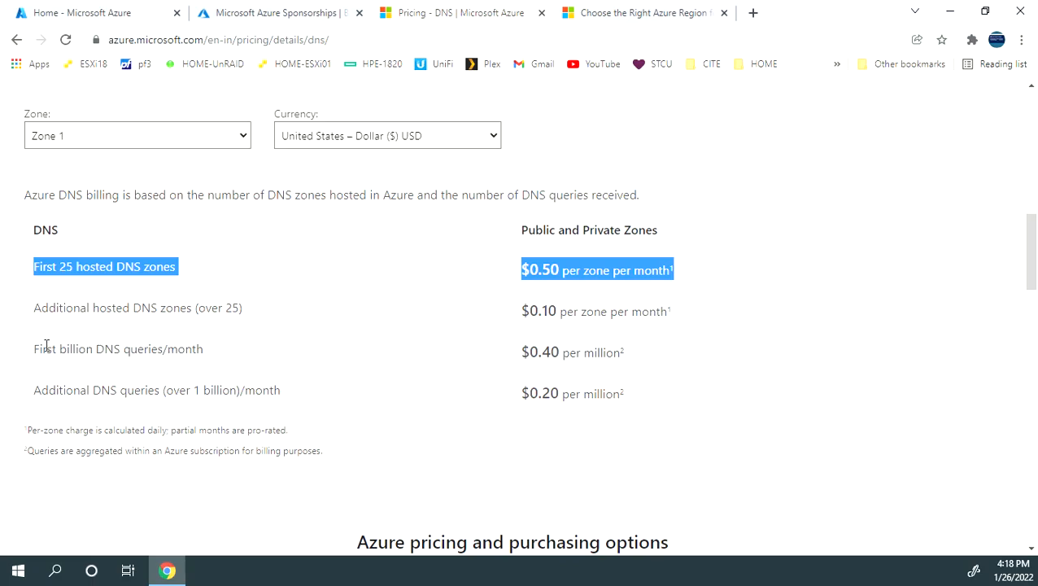
pyautogui.moveTo(33, 355); pyautogui.dragTo(663, 354)
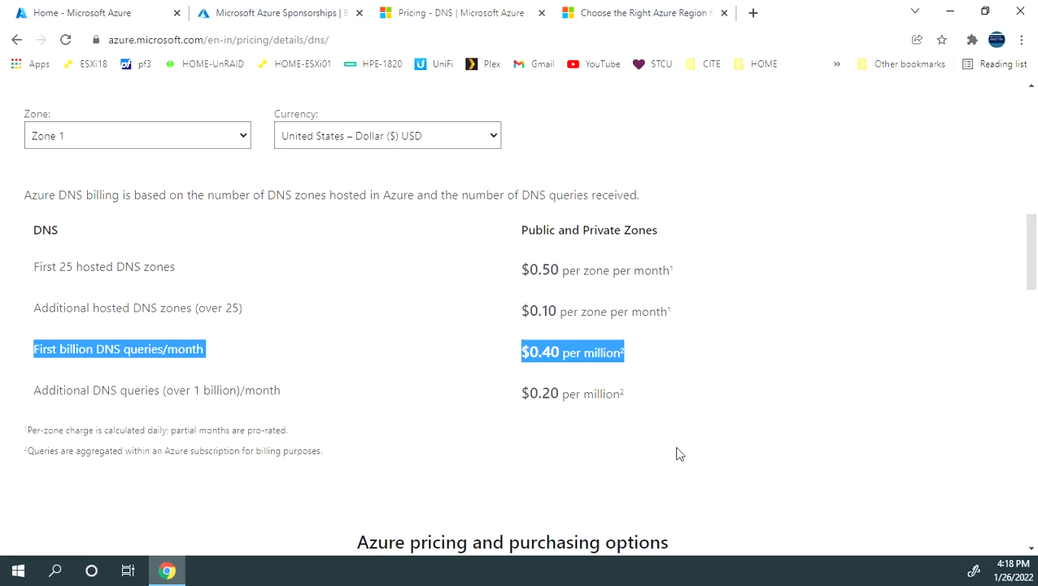
# - Examine the Azure geographies page for the United States regions, including the western ones, and their locations
pyautogui.click(612, 15)
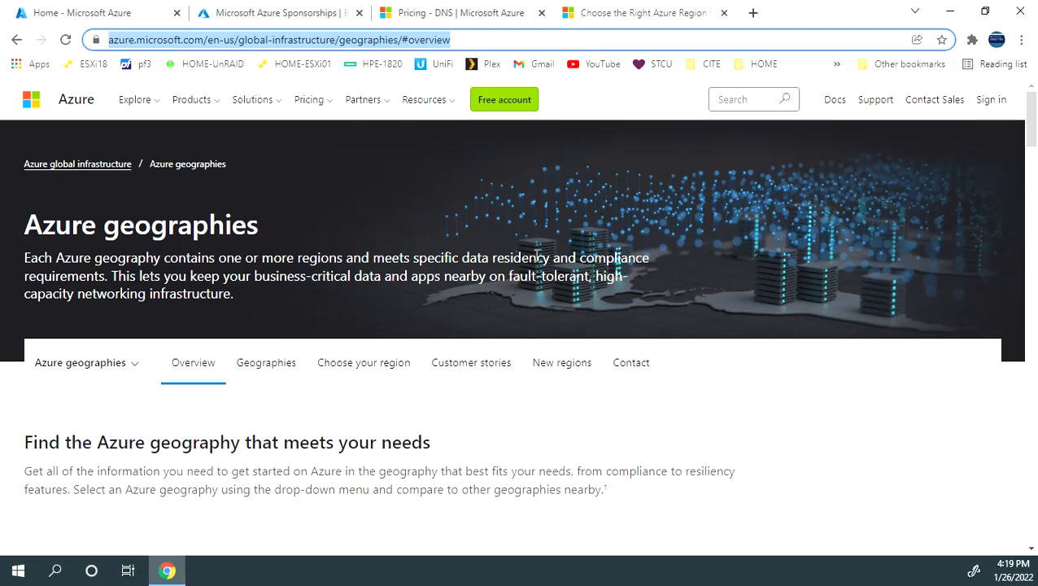
pyautogui.scroll(-3, 531, 255)
pyautogui.scroll(-10, 532, 256)
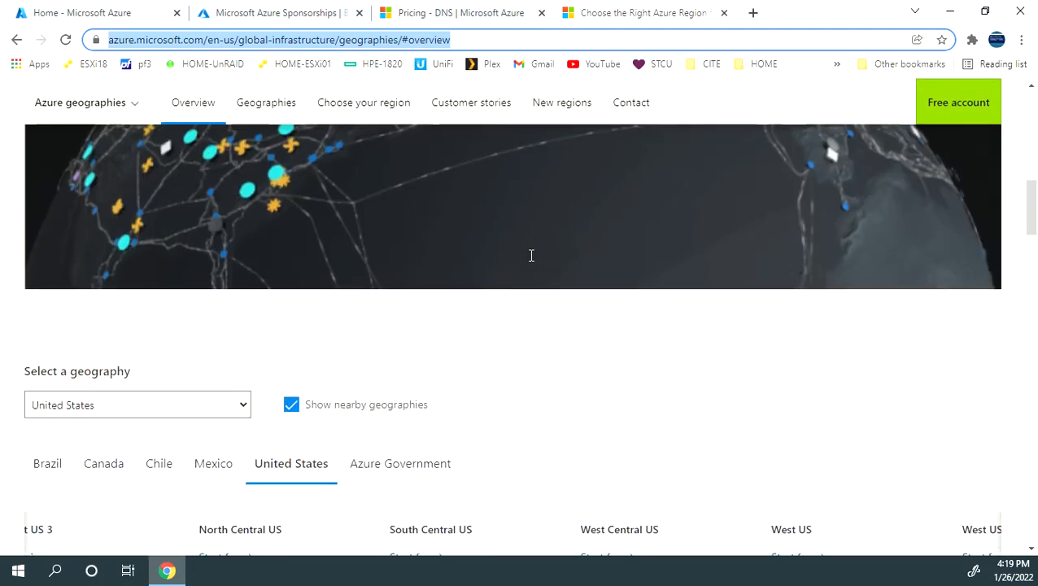
pyautogui.scroll(-1, 531, 256)
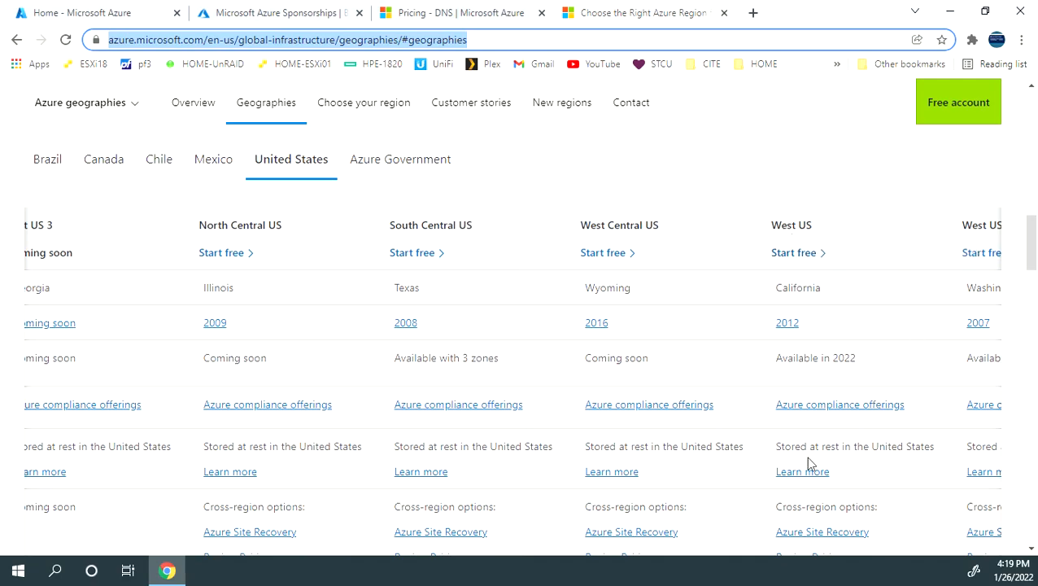
pyautogui.scroll(-3, 807, 464)
pyautogui.moveTo(800, 470); pyautogui.dragTo(940, 456)
pyautogui.scroll(3, 811, 386)
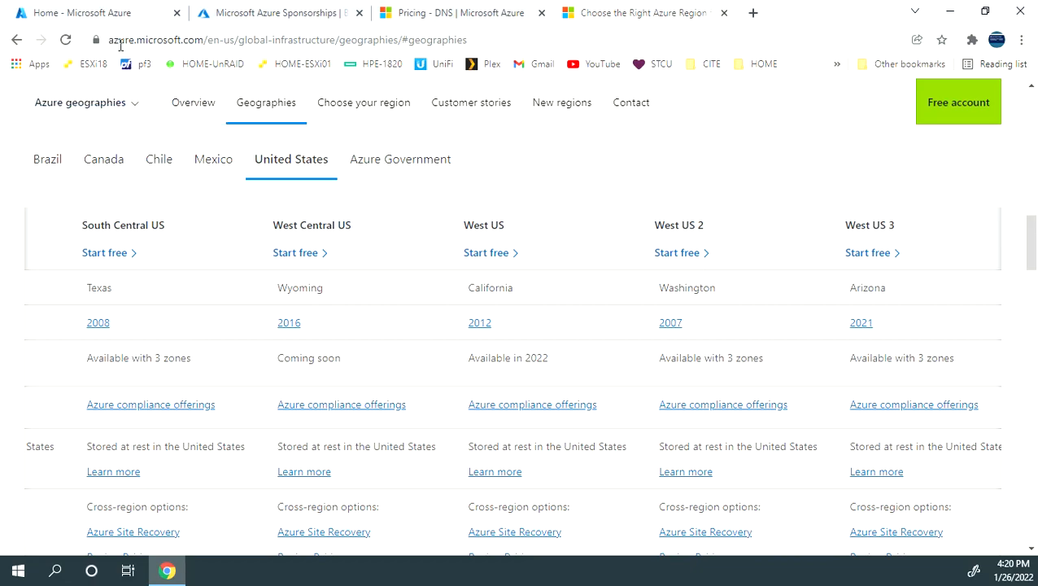
# - Return to the Azure portal home, search for "dns" and open the DNS zones service
pyautogui.click(114, 15)
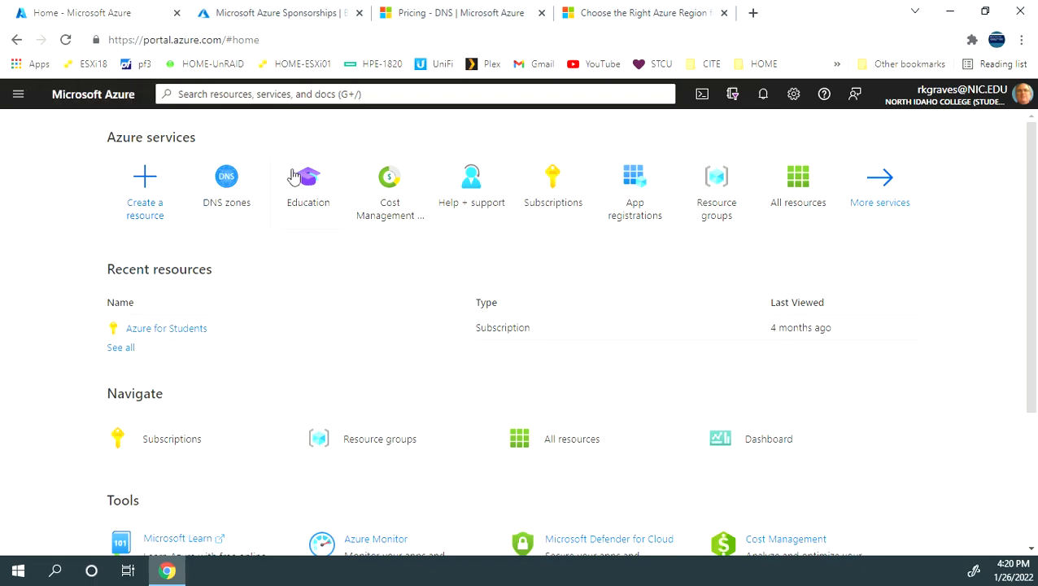
pyautogui.click(304, 94)
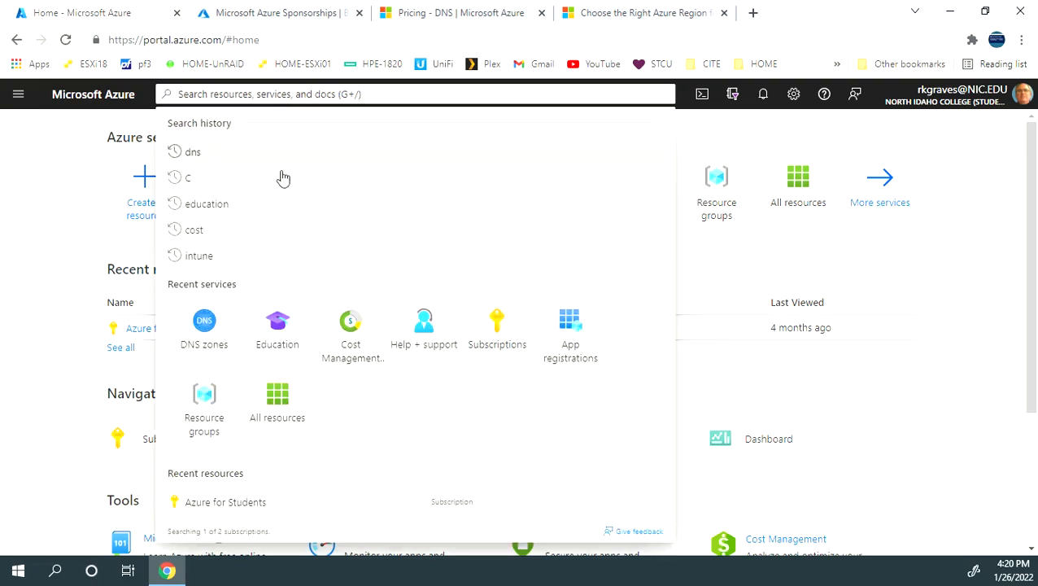
pyautogui.click(791, 384)
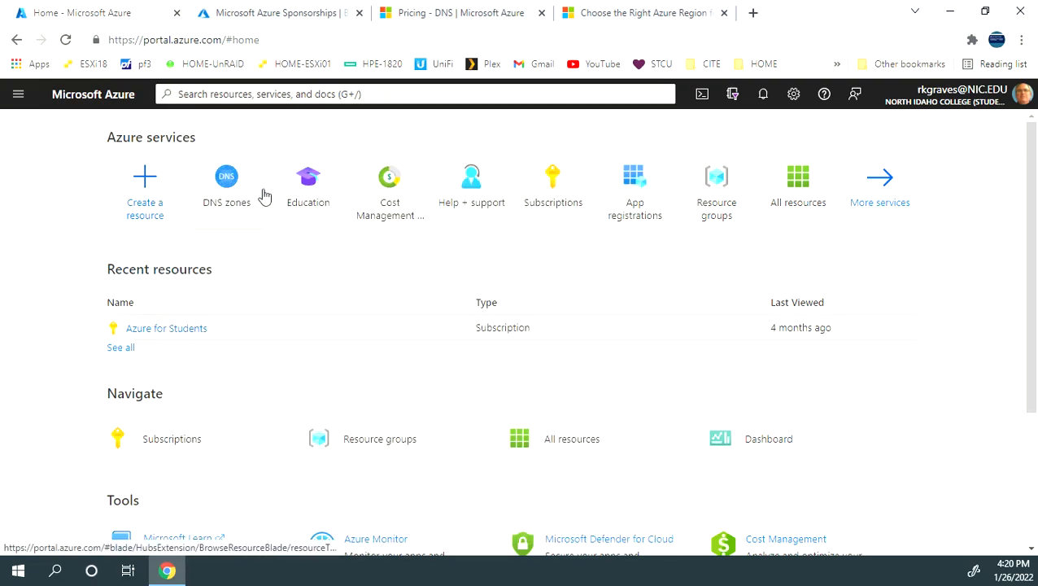
pyautogui.click(398, 93)
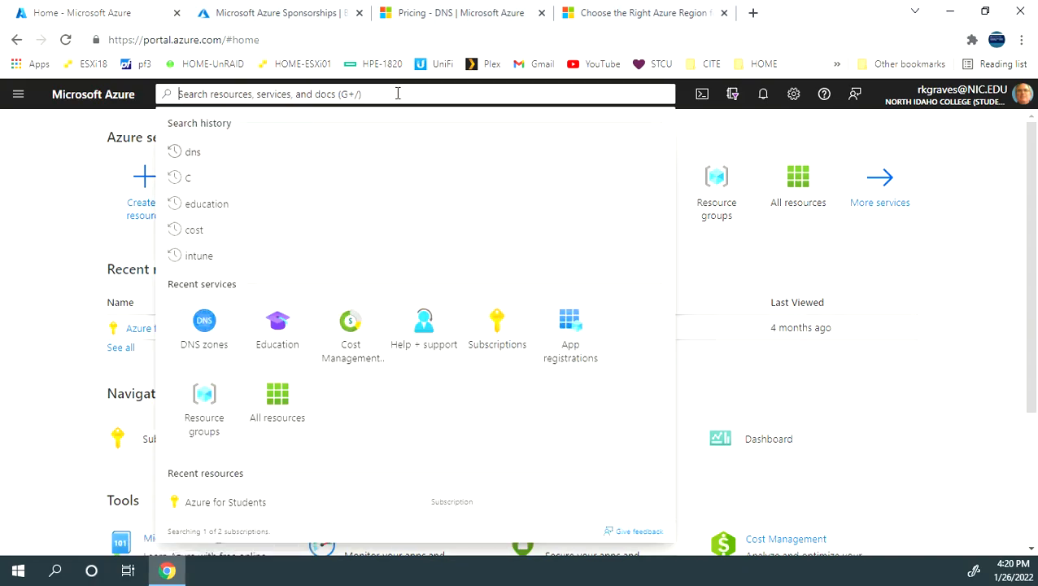
pyautogui.write('dns')
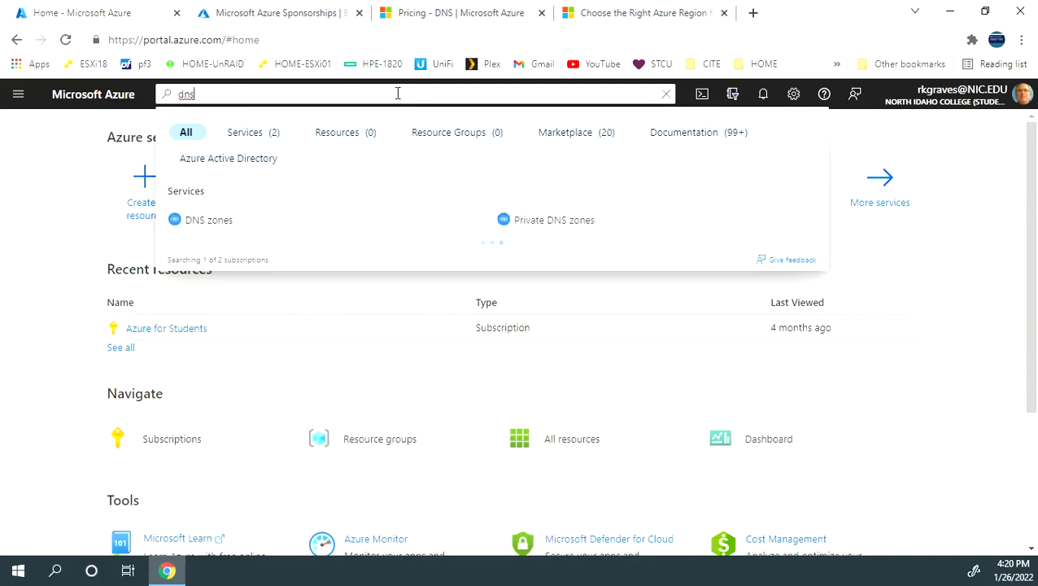
pyautogui.click(203, 225)
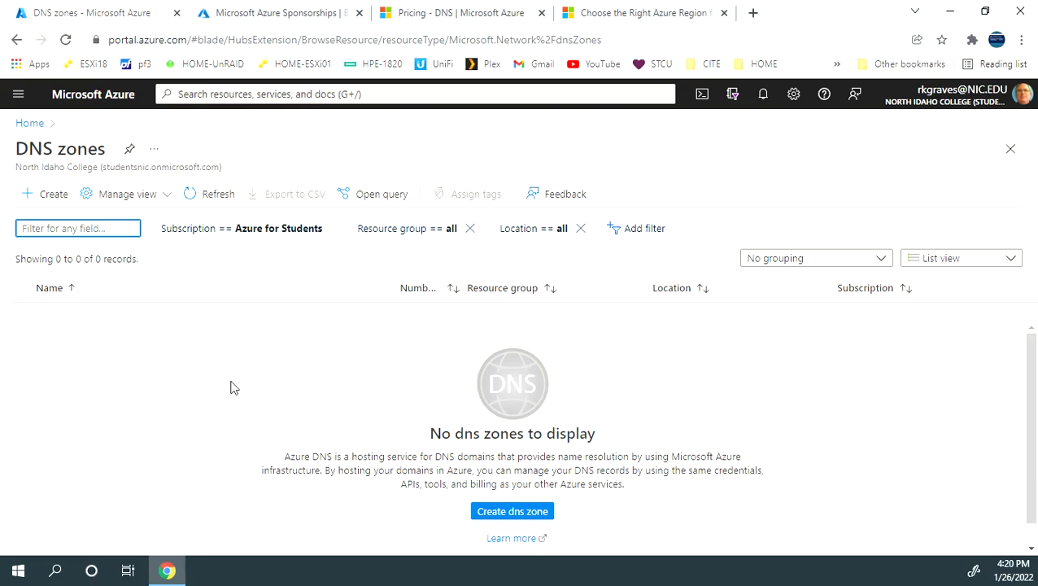
# - Show the browser in full screen and start creating a DNS zone, keeping the Azure for Students subscription
pyautogui.press('F11')
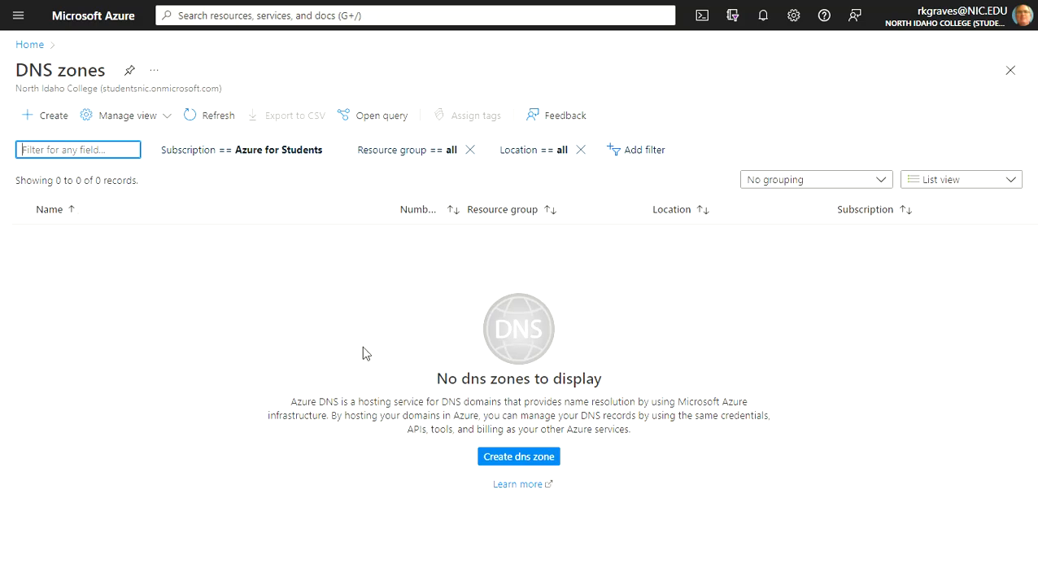
pyautogui.click(500, 462)
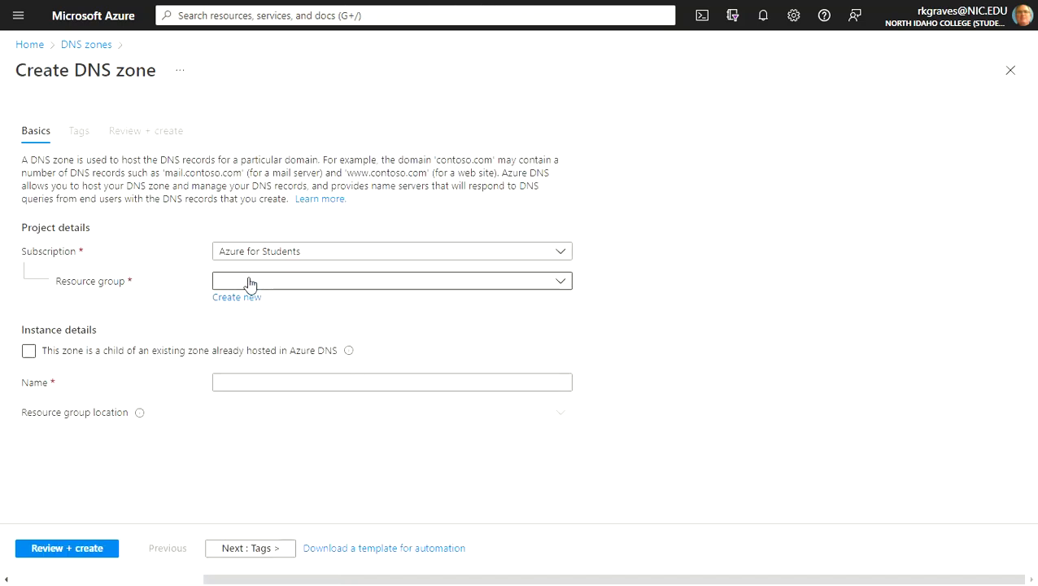
pyautogui.click(562, 254)
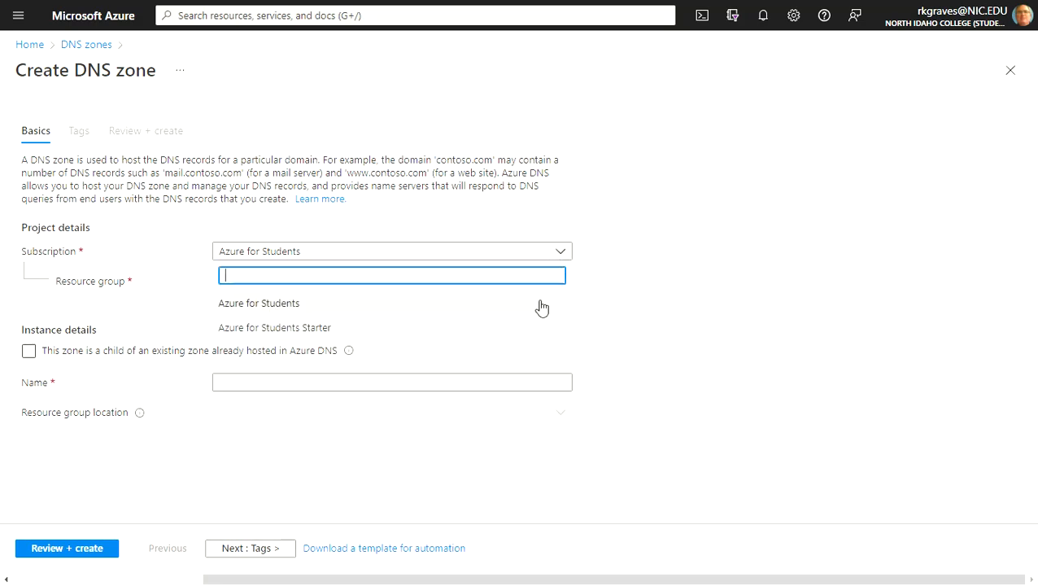
pyautogui.click(345, 255)
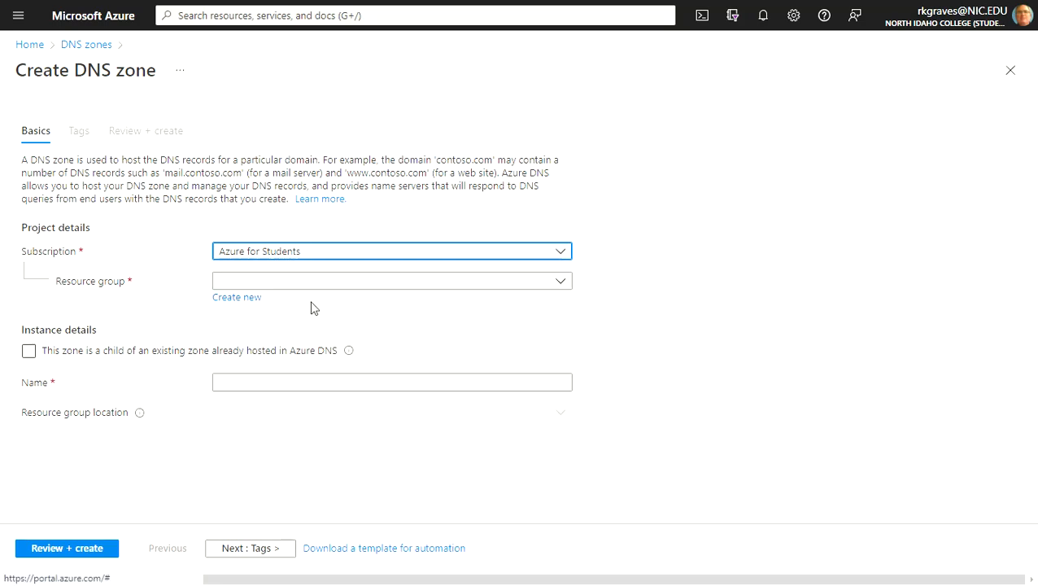
# - Create a new resource group named AK-ResourceGroup for the DNS zone
pyautogui.click(559, 282)
pyautogui.click(560, 281)
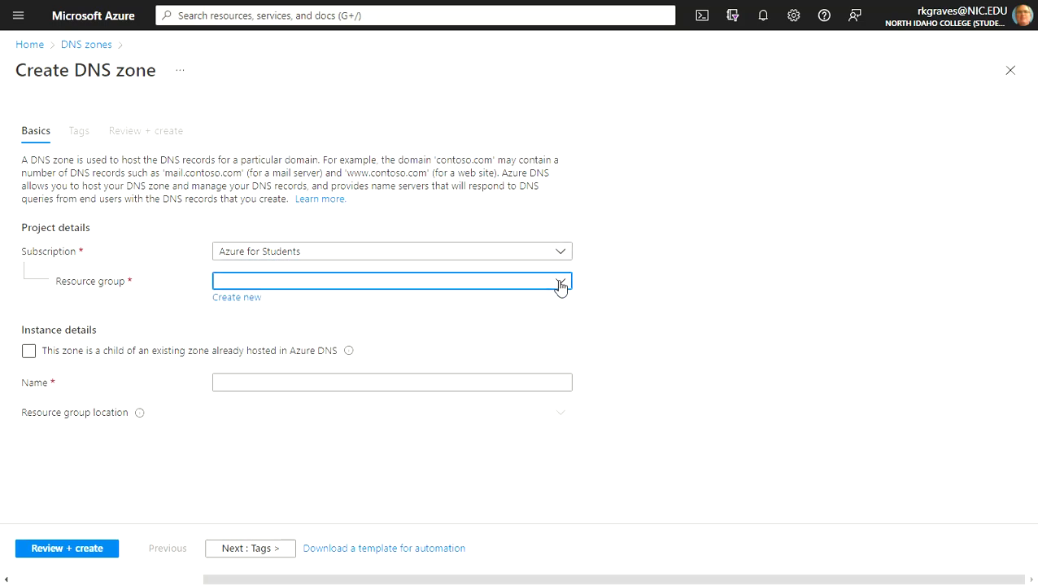
pyautogui.click(236, 298)
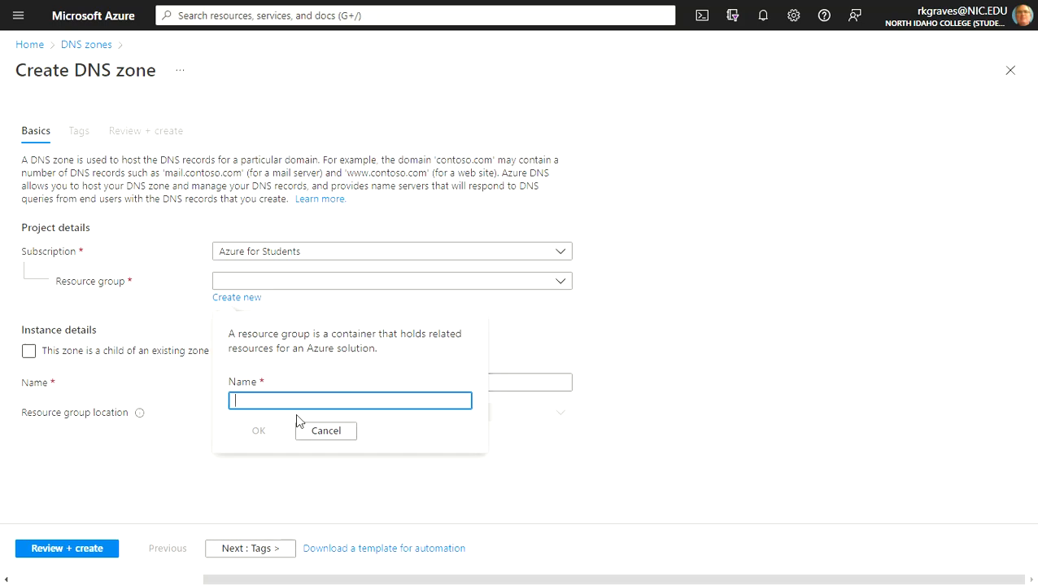
pyautogui.write('AK')
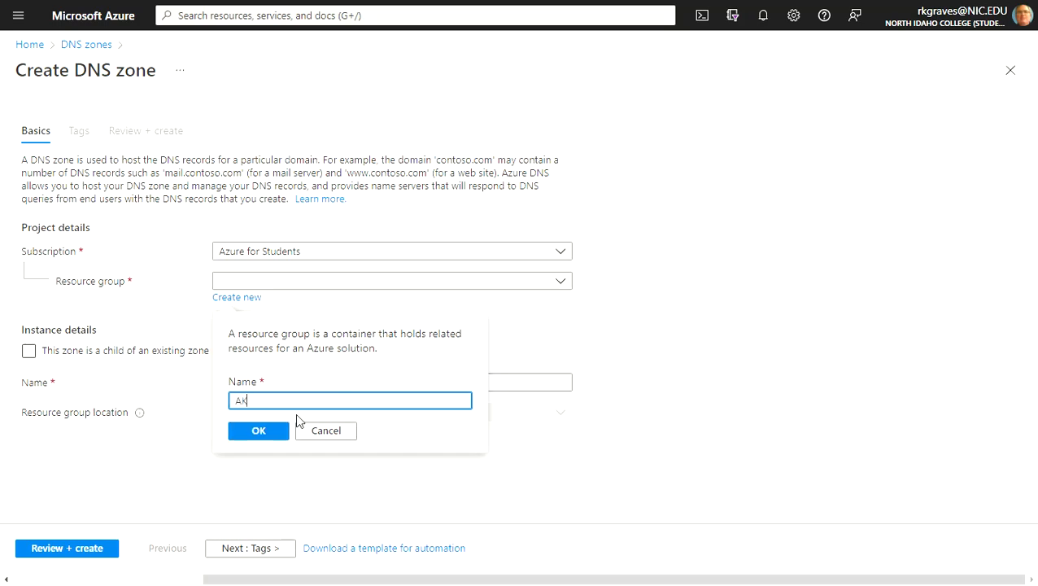
pyautogui.write('-ResourceGroup')
pyautogui.click(273, 430)
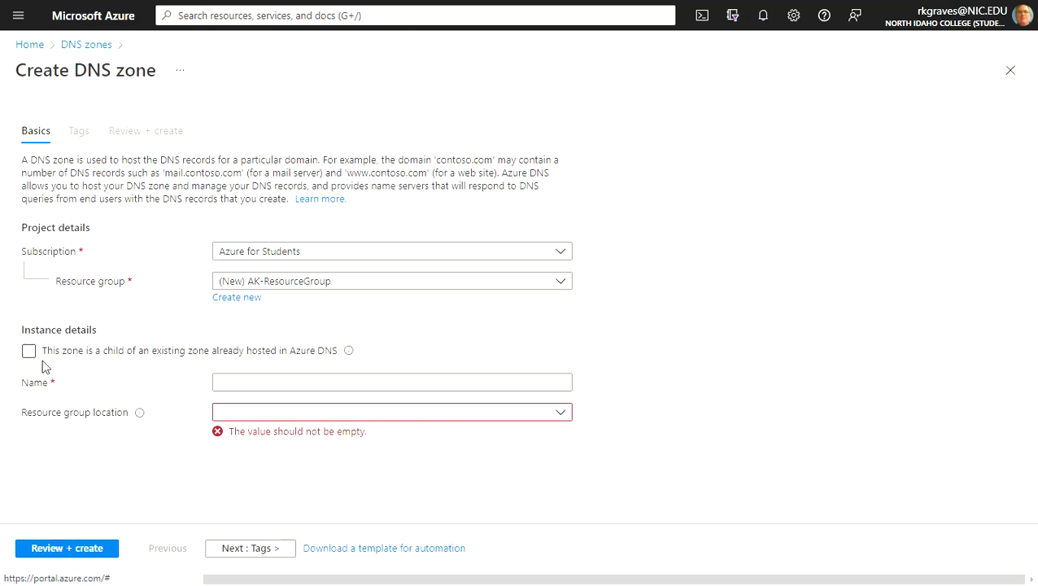
# - Name the DNS zone ak.bobstaco.com and set the resource group location to West US 2
pyautogui.click(236, 383)
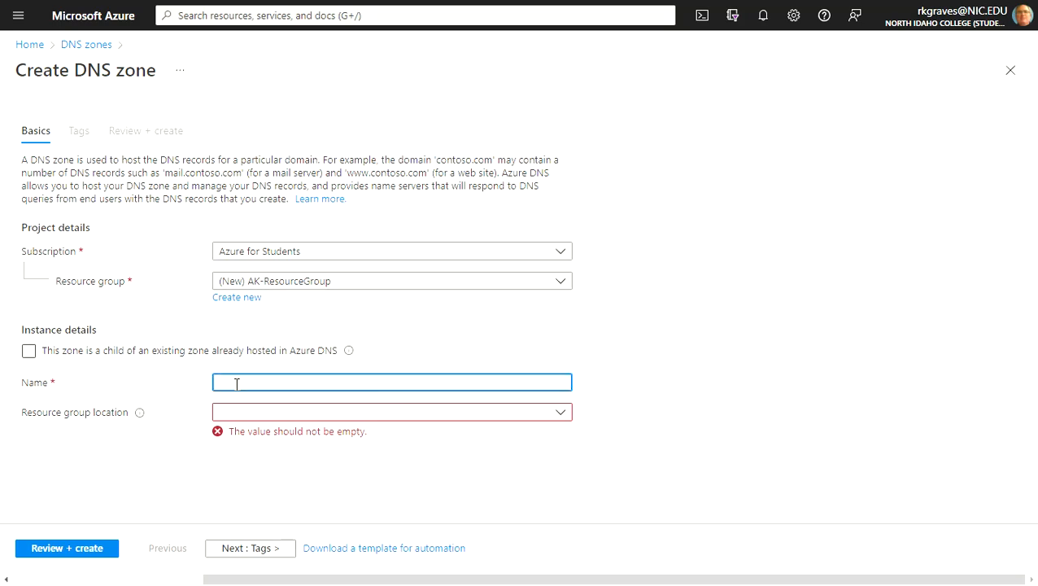
pyautogui.write('ak.bobsta')
pyautogui.write('co.com')
pyautogui.click(559, 414)
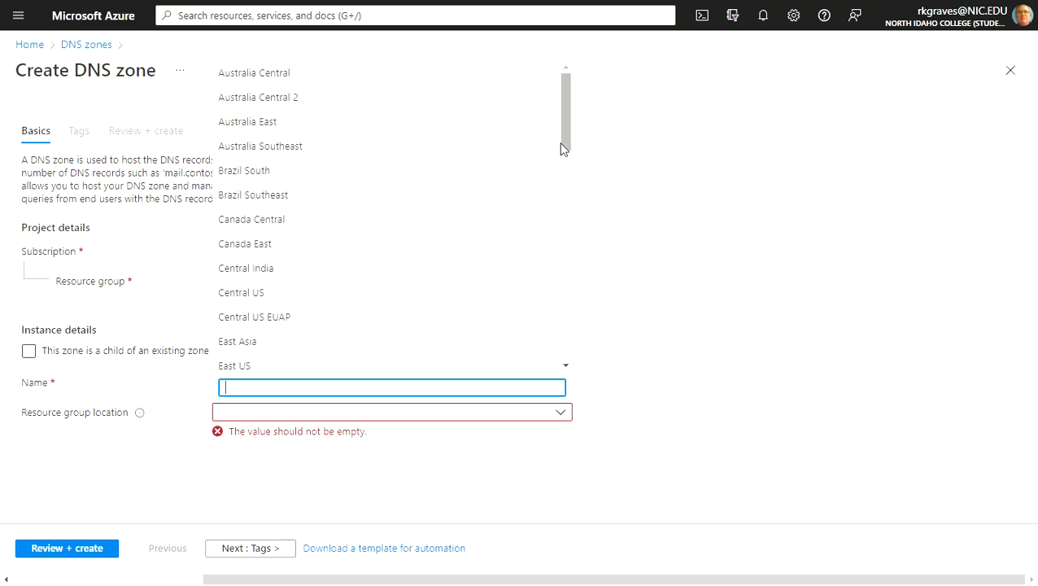
pyautogui.moveTo(568, 138); pyautogui.dragTo(540, 354)
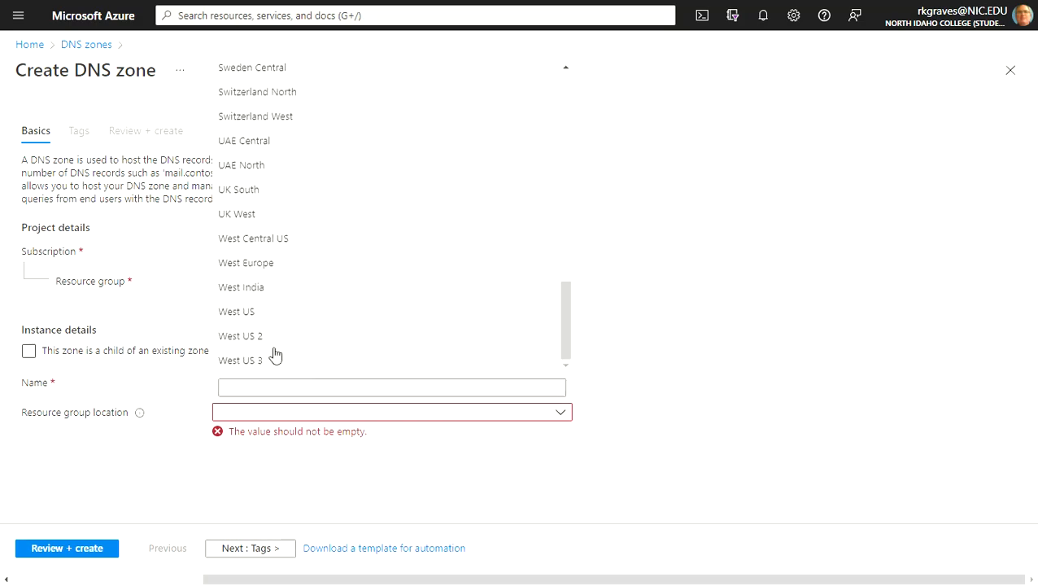
pyautogui.click(240, 336)
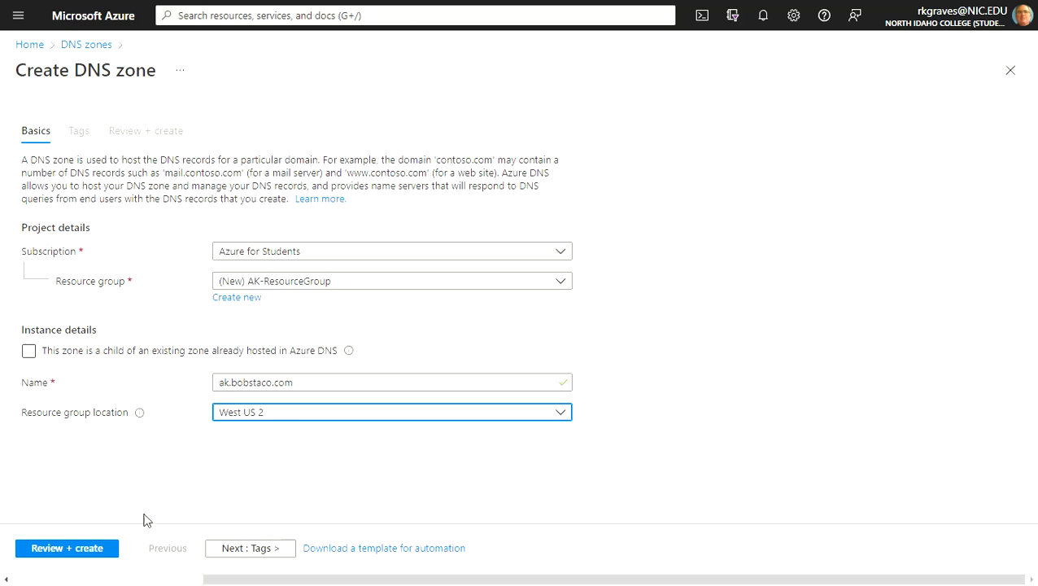
# - Review the DNS zone's settings and create the zone
pyautogui.click(80, 554)
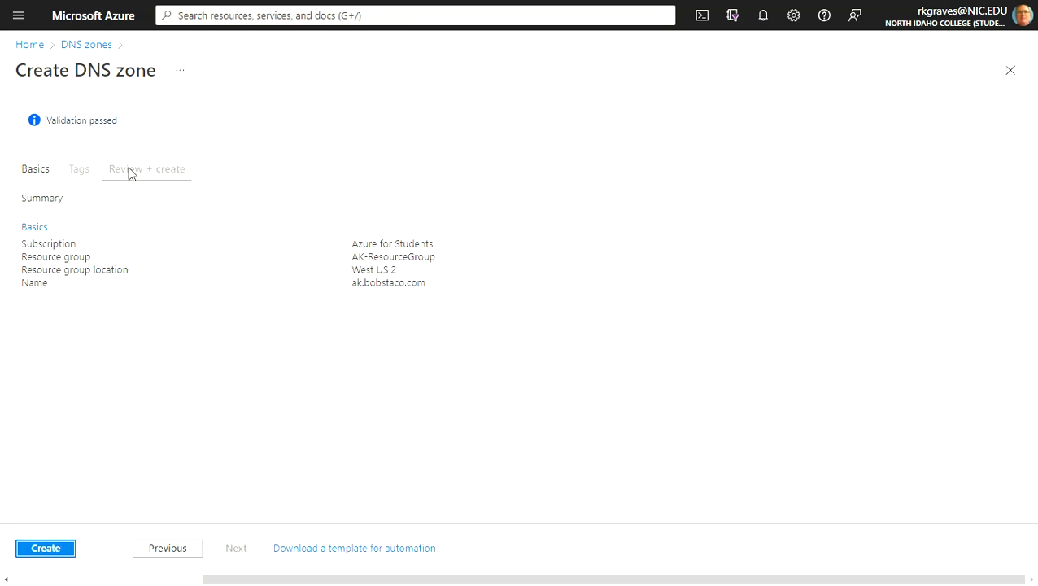
pyautogui.click(43, 548)
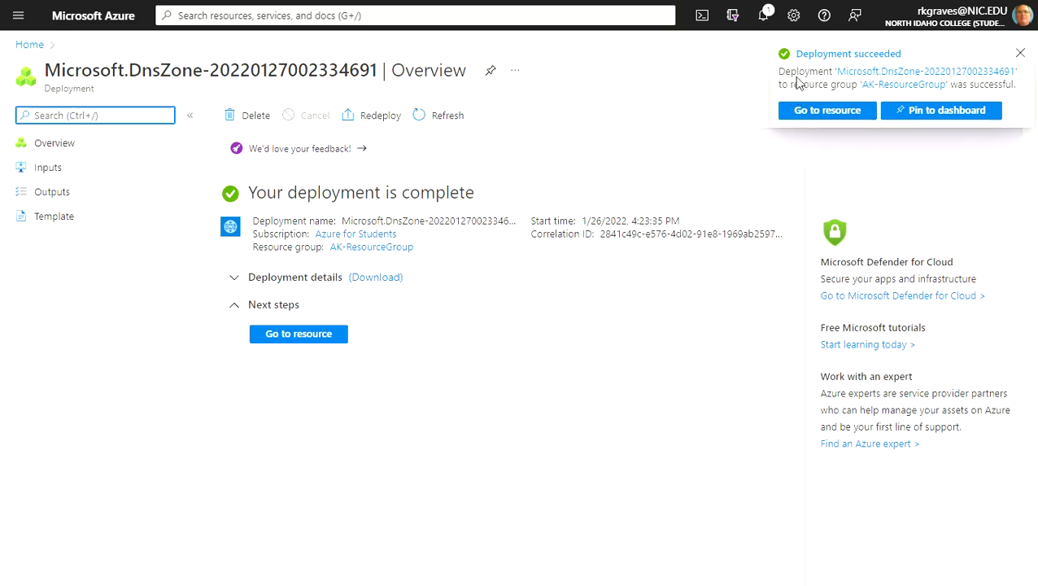
# - Pin the deployed item to the private dashboard My Dashboard, then open the new DNS zone resource
pyautogui.click(920, 115)
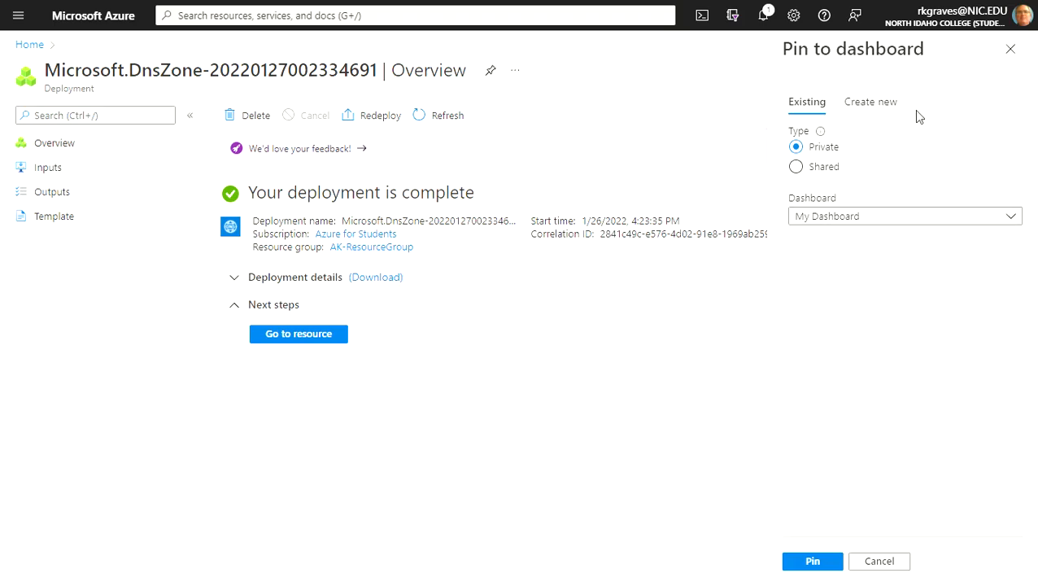
pyautogui.click(813, 560)
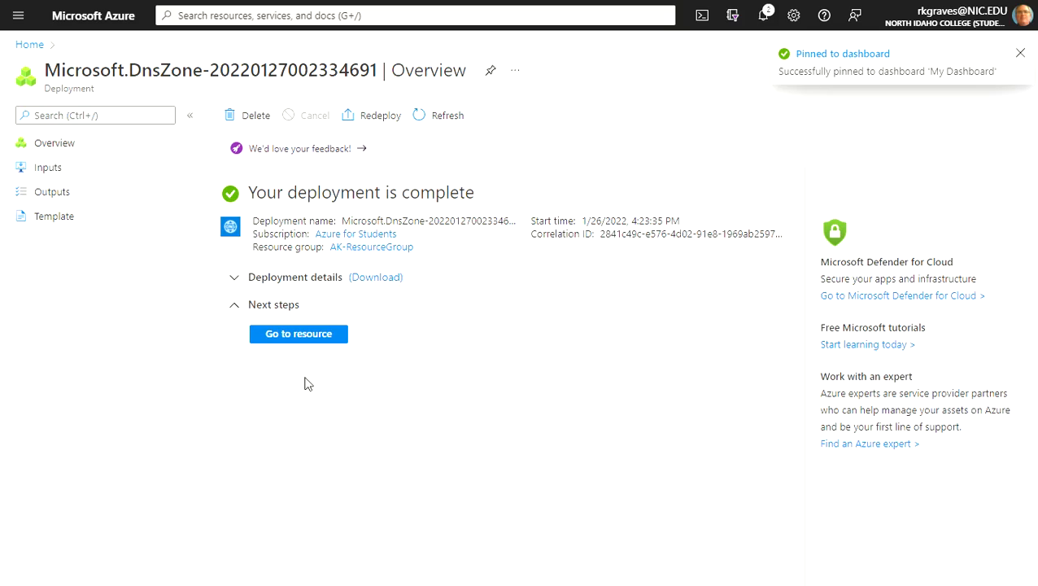
pyautogui.click(301, 338)
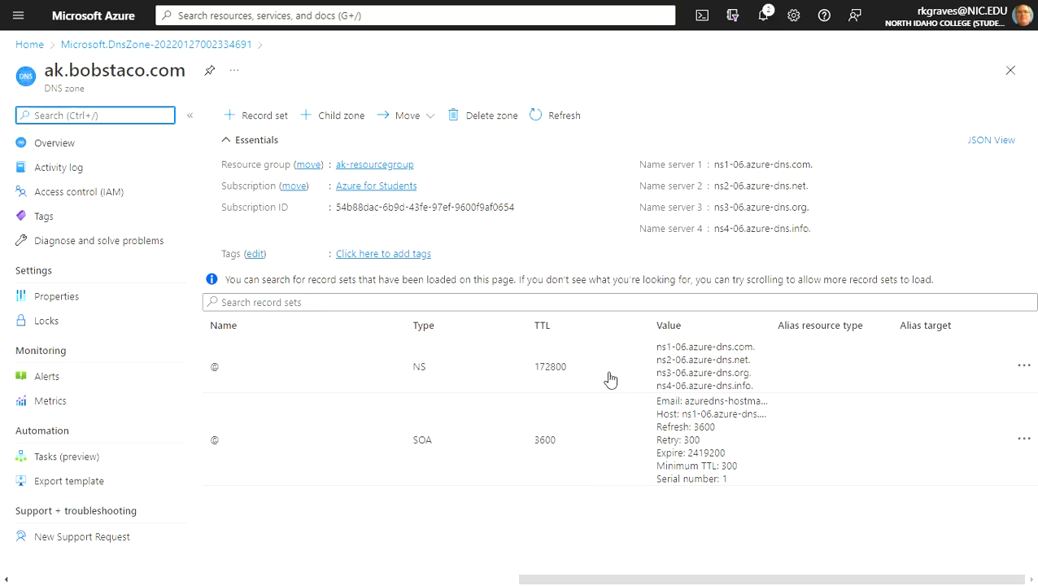
pyautogui.moveTo(649, 336); pyautogui.dragTo(653, 394)
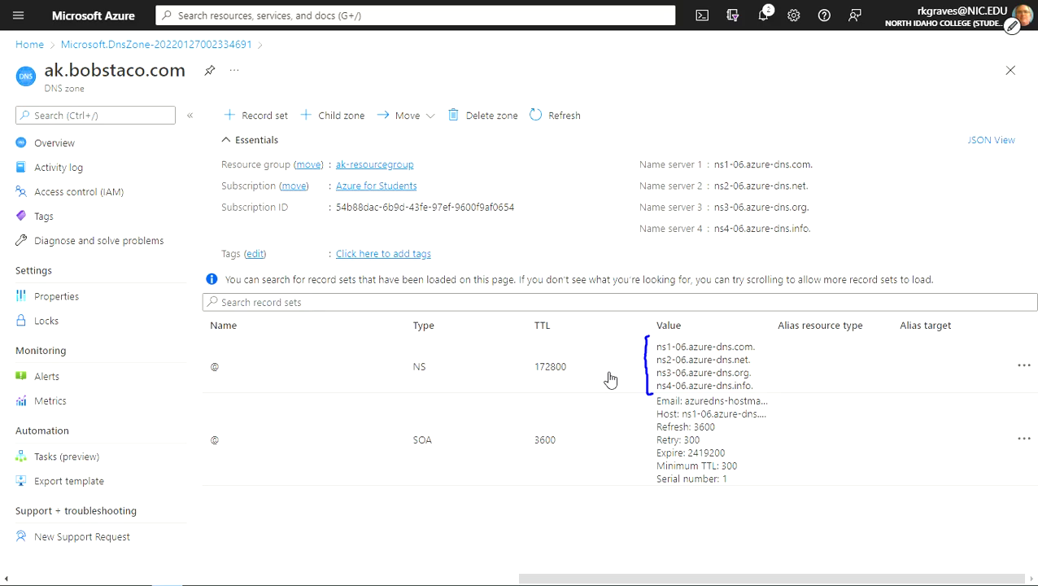
pyautogui.moveTo(739, 328); pyautogui.dragTo(735, 334)
pyautogui.moveTo(790, 353)
pyautogui.mouseDown()
pyautogui.moveTo(767, 364)
pyautogui.moveTo(778, 368)
pyautogui.mouseUp()
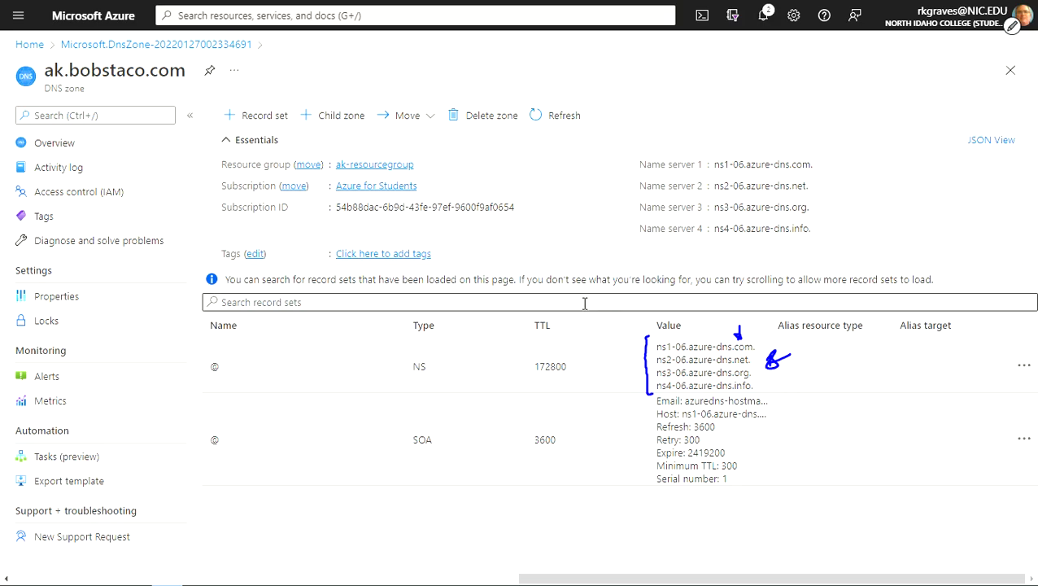
pyautogui.moveTo(635, 364); pyautogui.dragTo(786, 359)
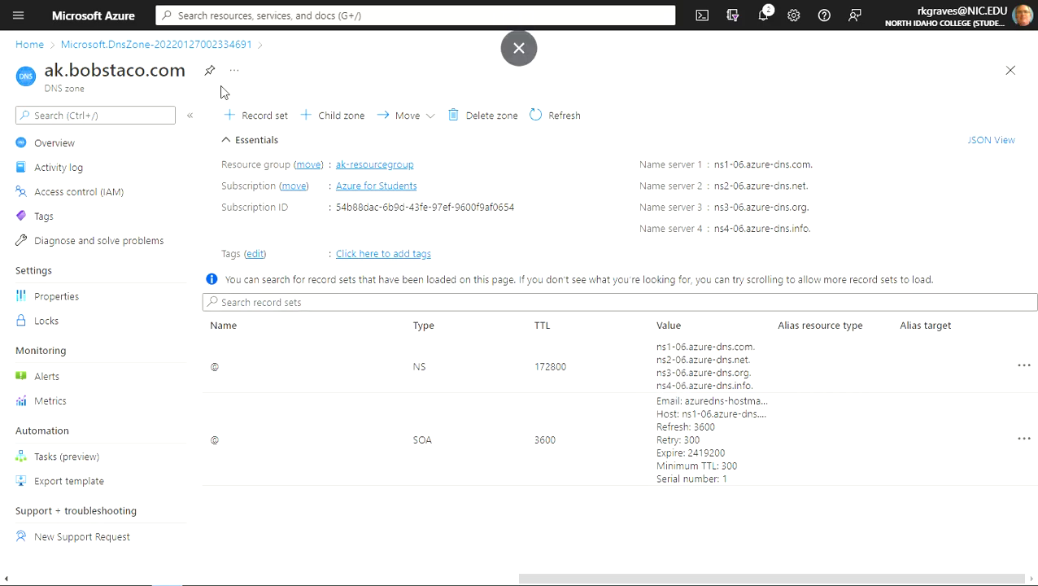
# - Start a new record set in the DNS zone, keeping type A for an IPv4 address, and name it bogus
pyautogui.click(262, 123)
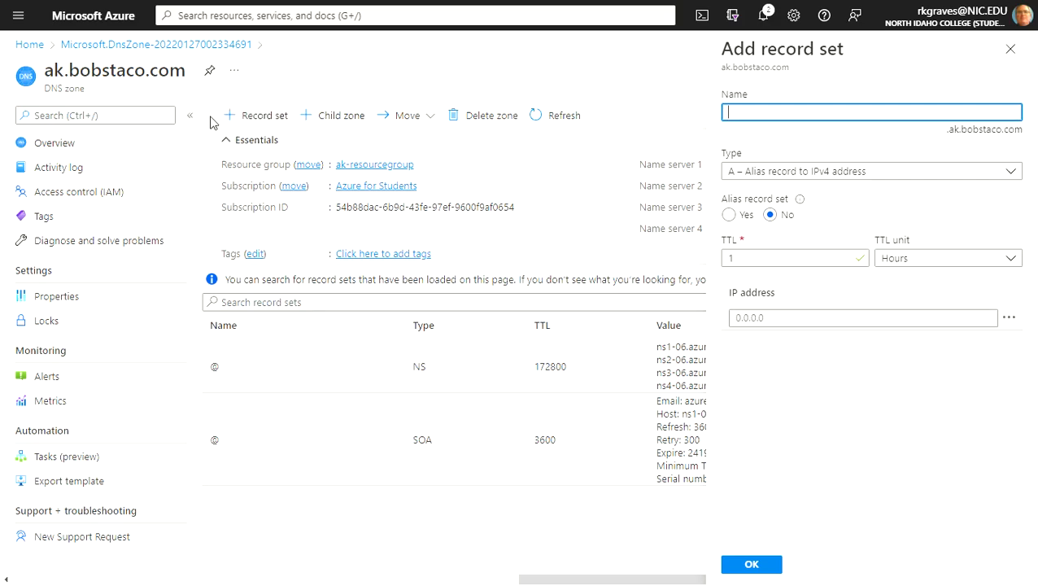
pyautogui.click(1012, 174)
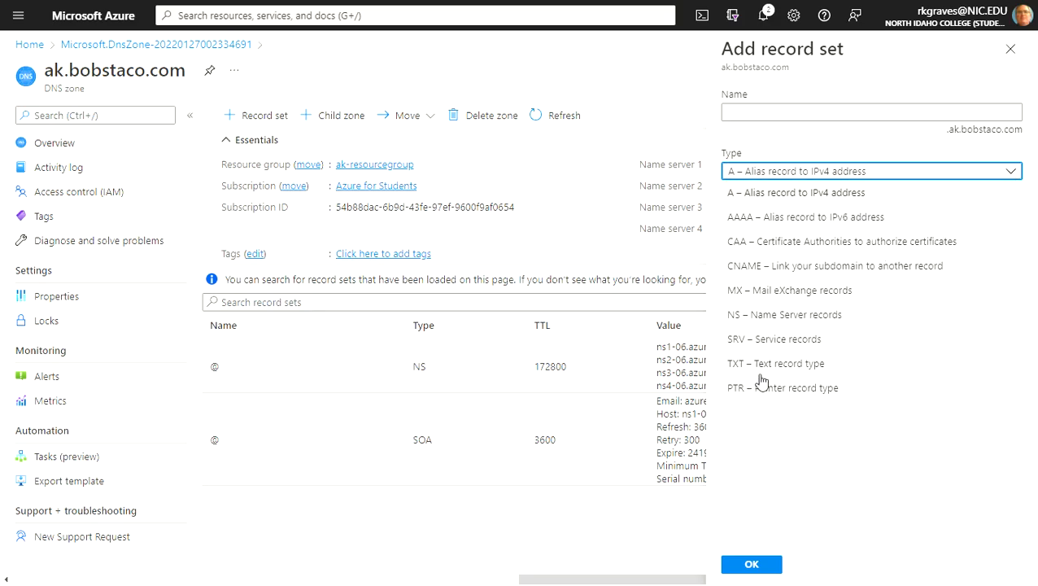
pyautogui.click(764, 174)
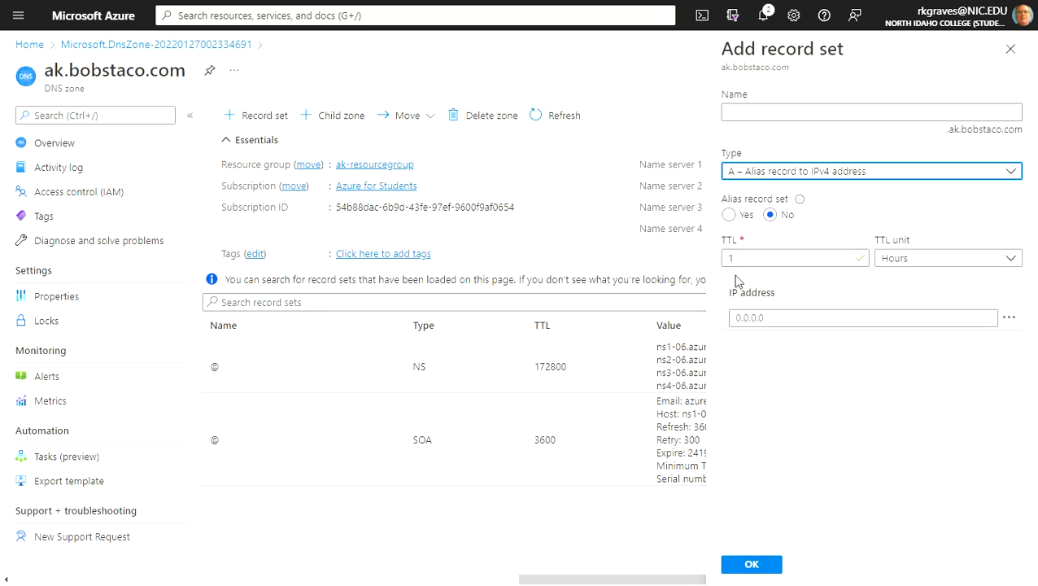
pyautogui.click(778, 318)
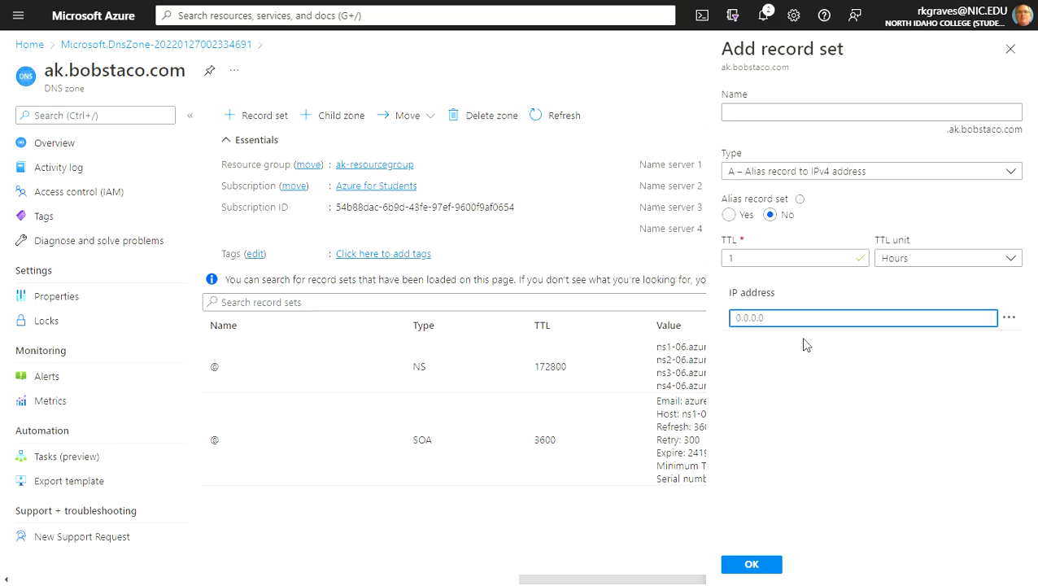
pyautogui.click(787, 112)
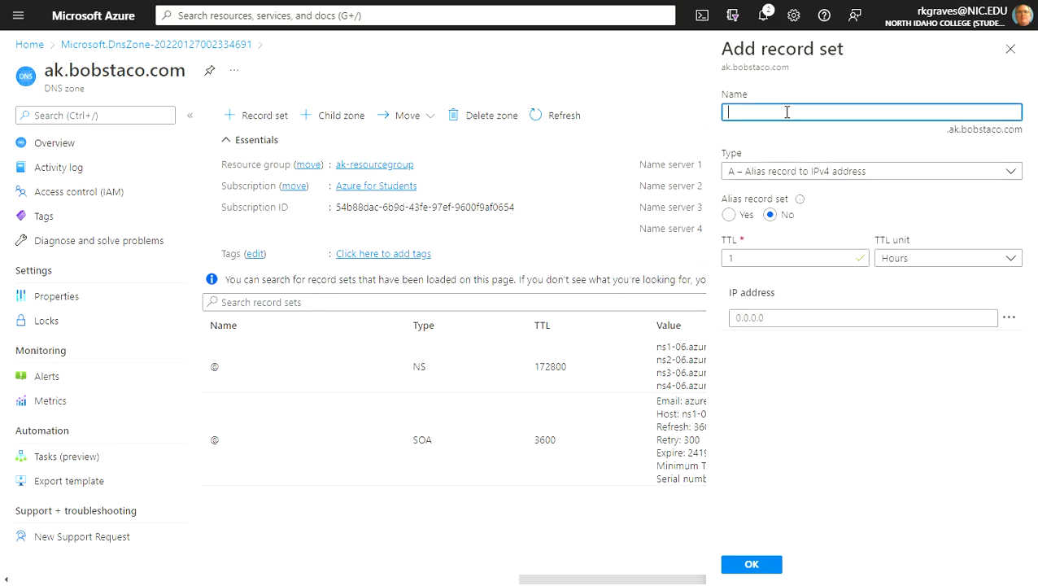
pyautogui.write('bogus')
# - Set the bogus record's IP address to 111.121.112.211 and add the record set to the zone
pyautogui.click(779, 317)
pyautogui.write('111.1')
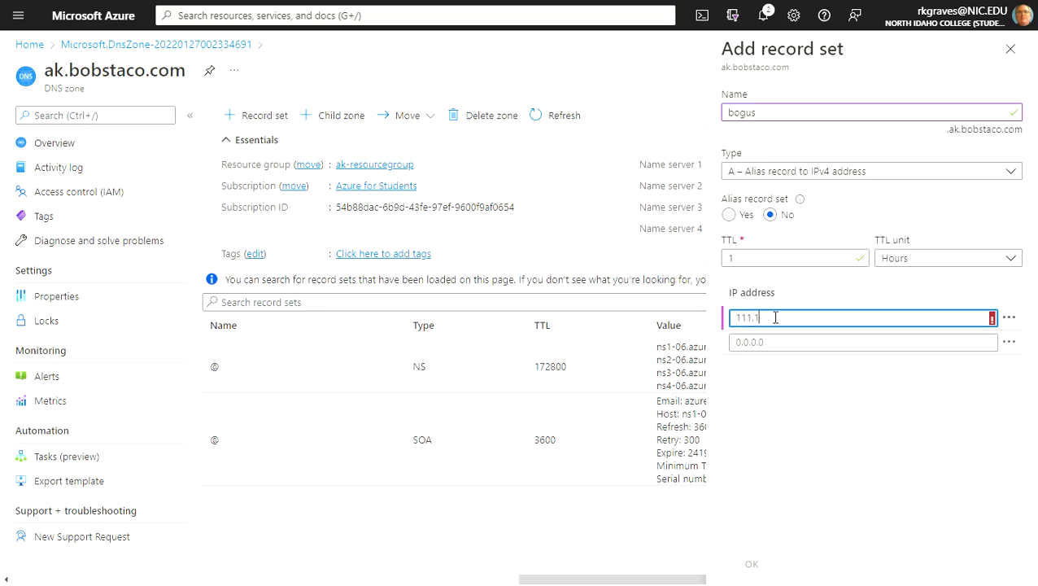
pyautogui.write('21.112.211')
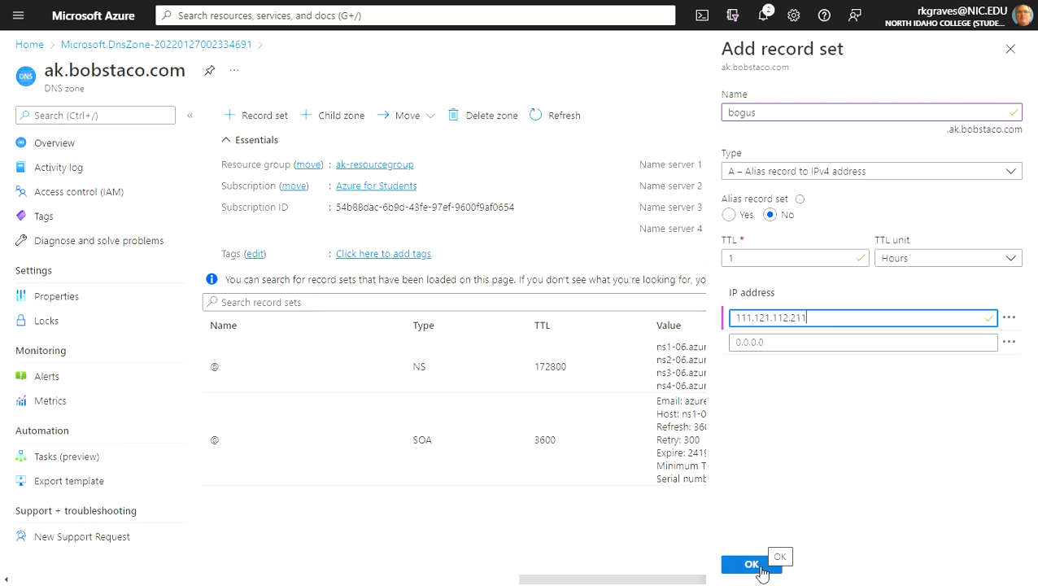
pyautogui.click(750, 565)
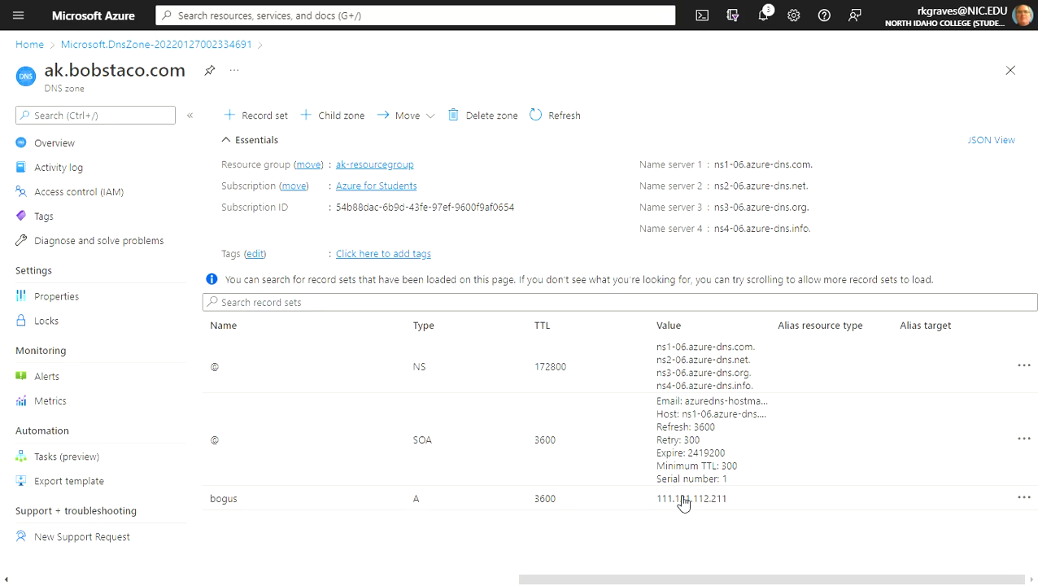
# - Start another record set of type AAAA for an IPv6 address and name it bogusv6
pyautogui.click(259, 118)
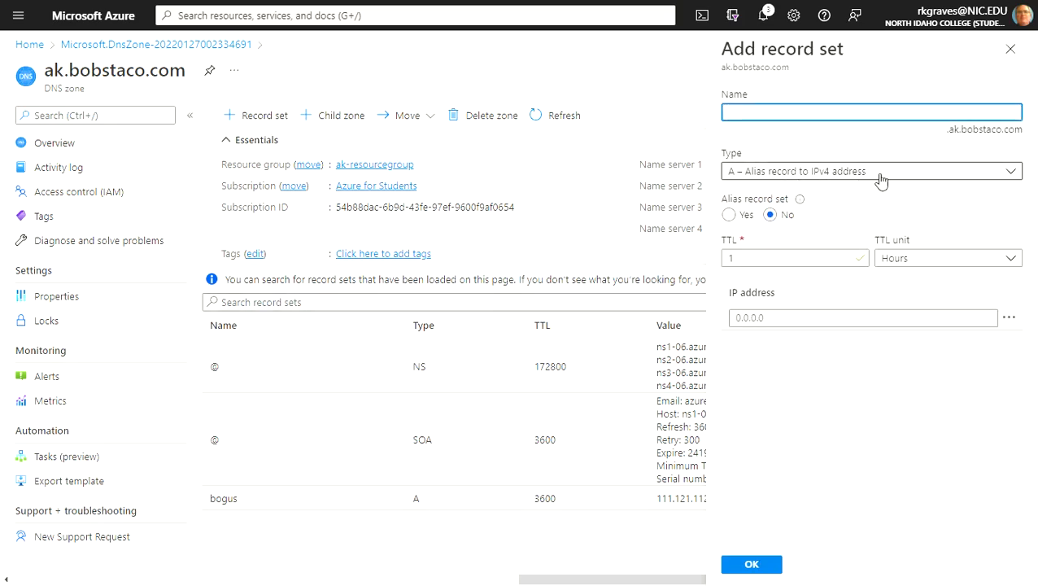
pyautogui.click(1013, 173)
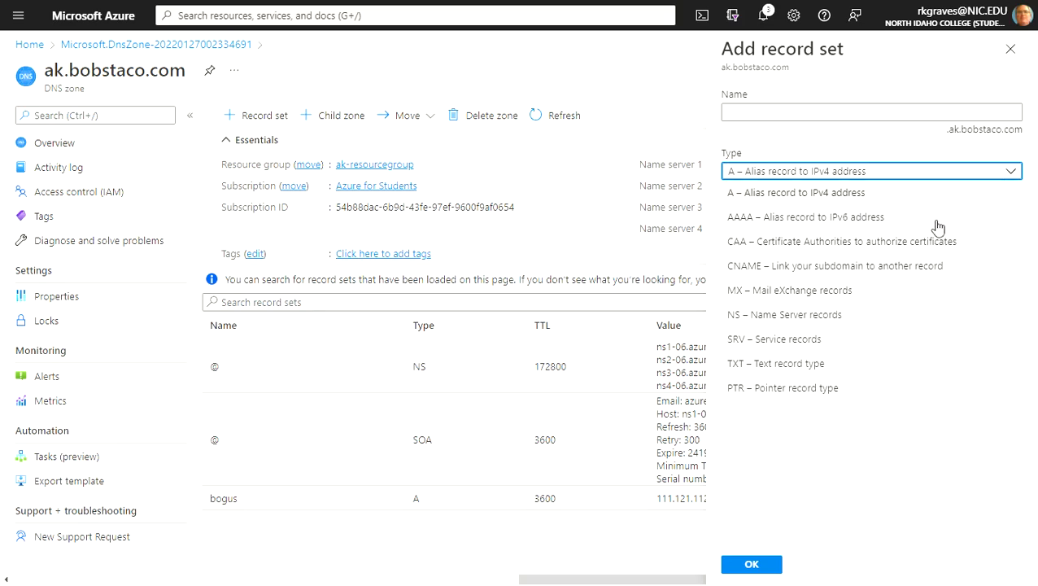
pyautogui.click(824, 217)
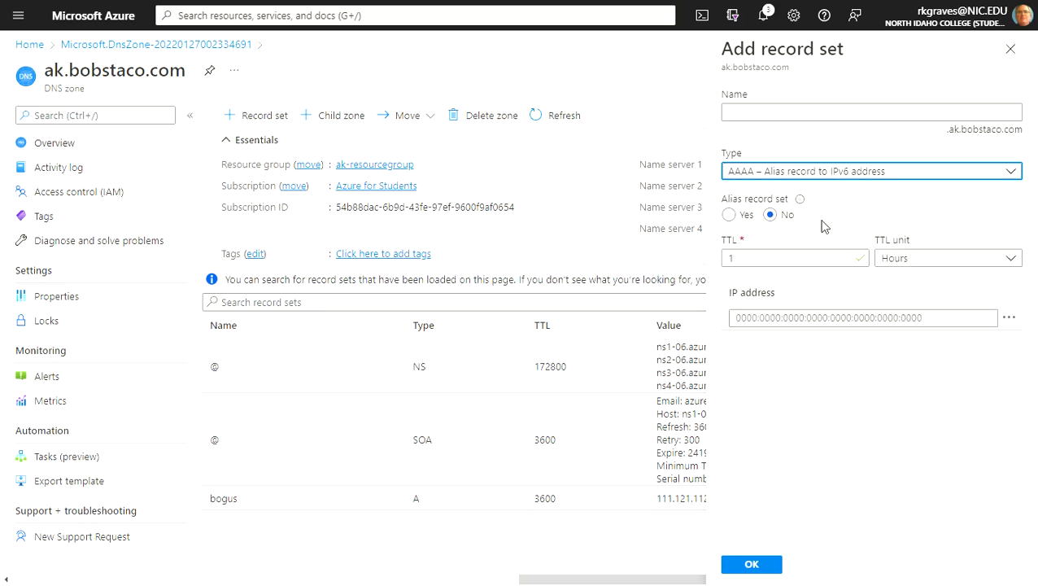
pyautogui.click(738, 115)
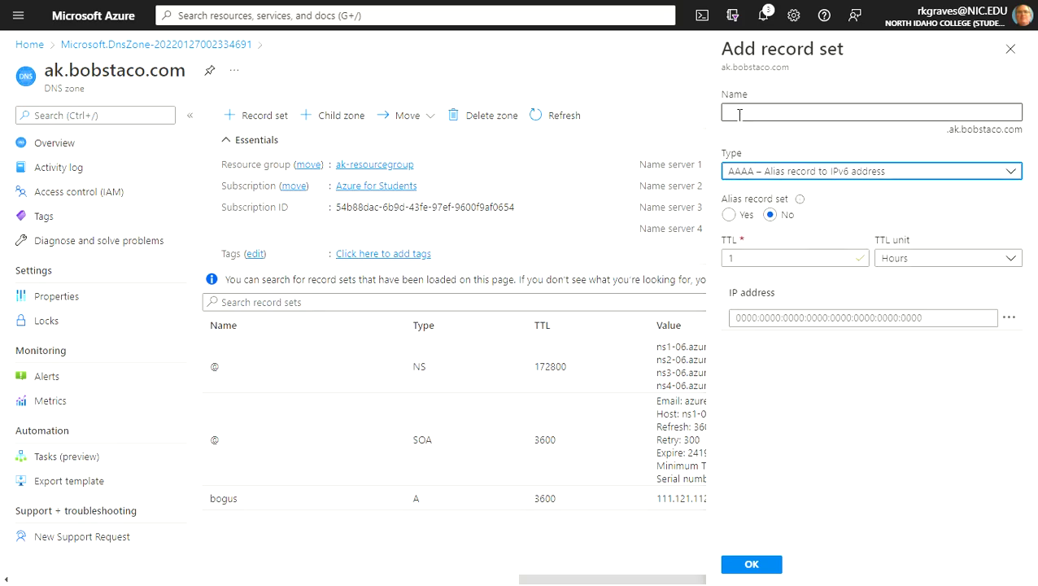
pyautogui.write('bogusv6')
# - Set the bogusv6 record's IP address to 2620::1234 and submit the record set
pyautogui.click(925, 318)
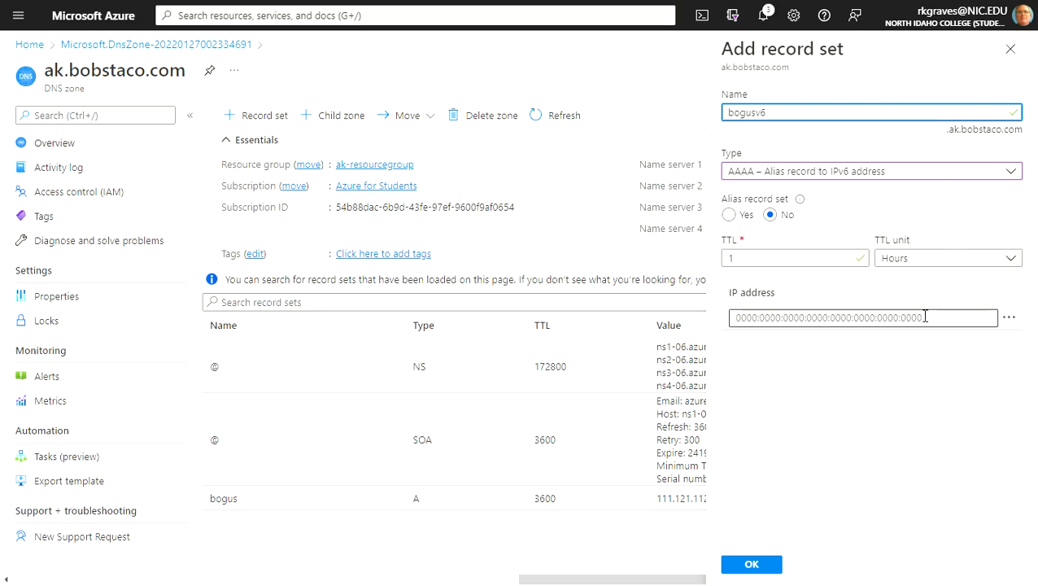
pyautogui.click(925, 317)
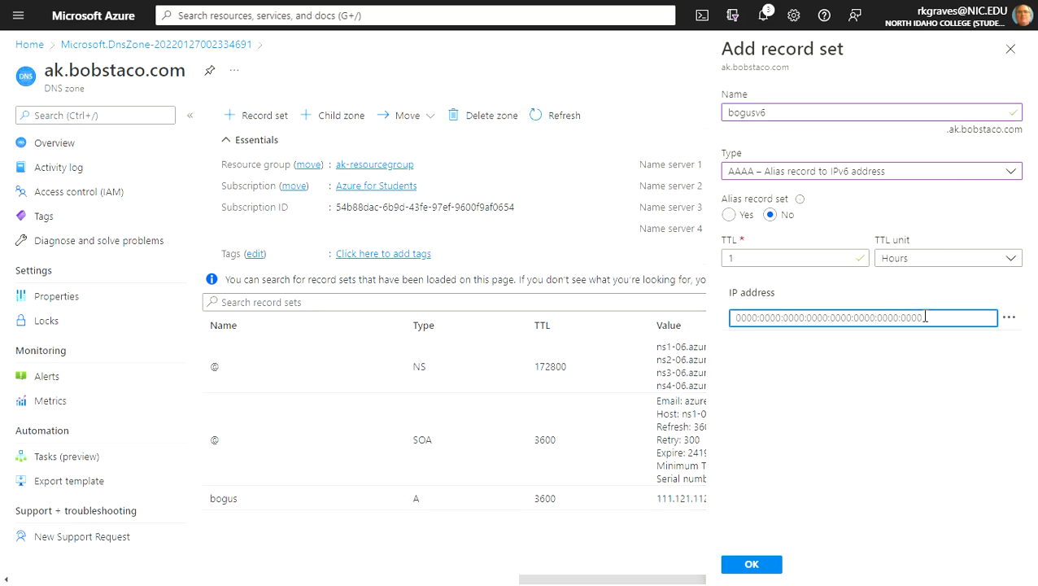
pyautogui.write('2')
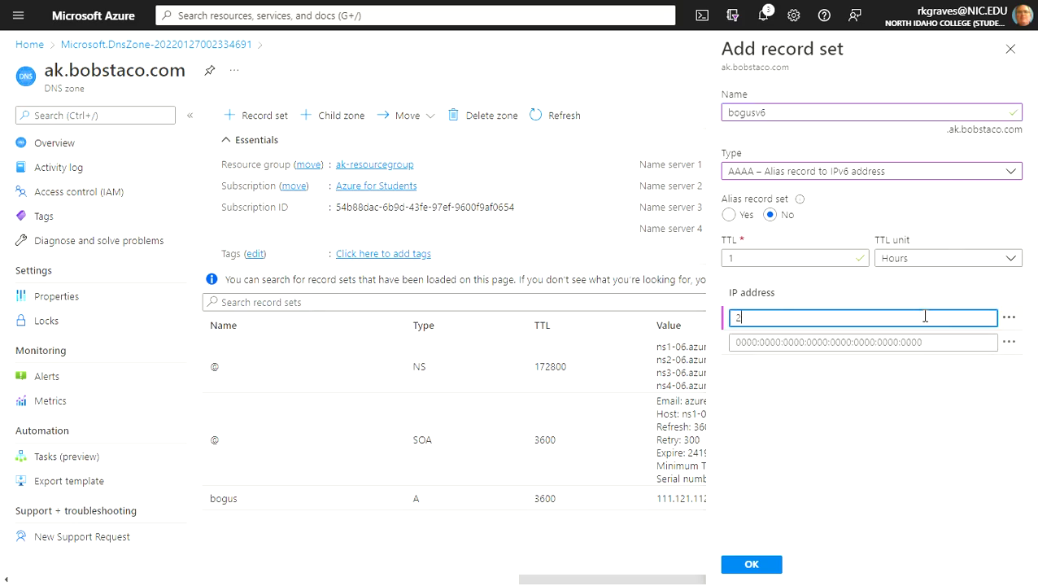
pyautogui.write('6')
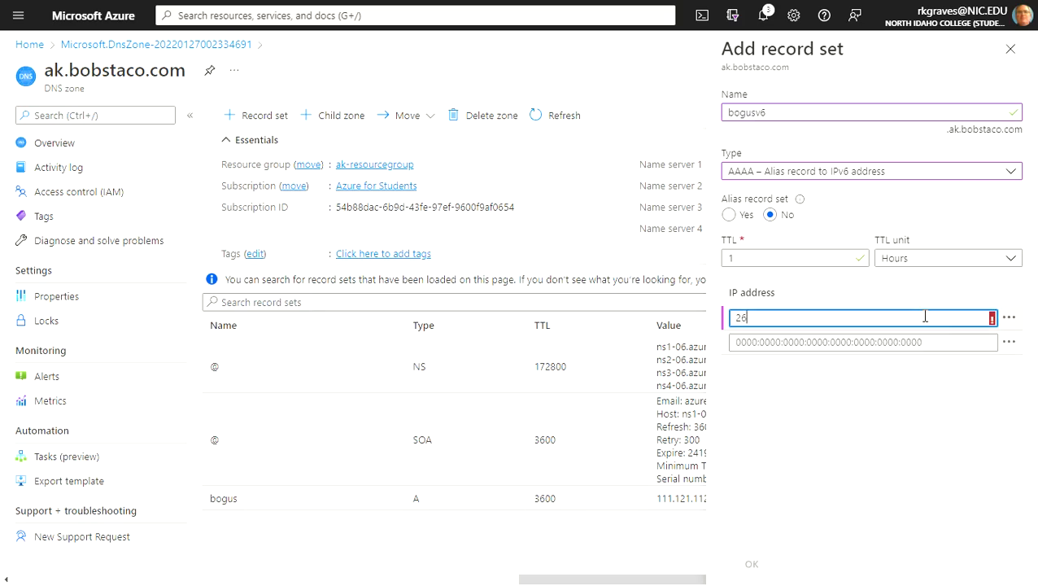
pyautogui.write('20::1234')
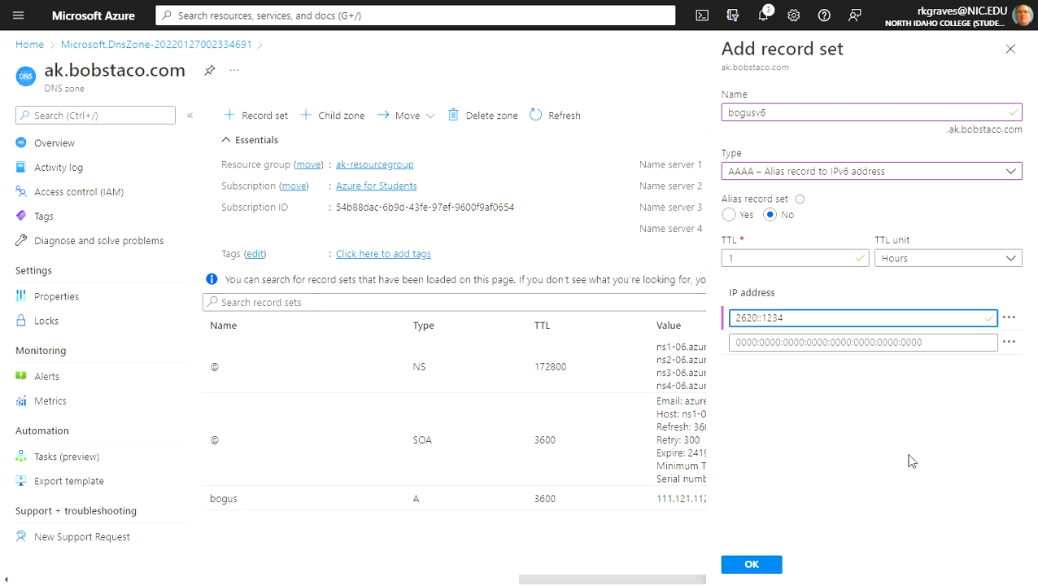
pyautogui.click(753, 565)
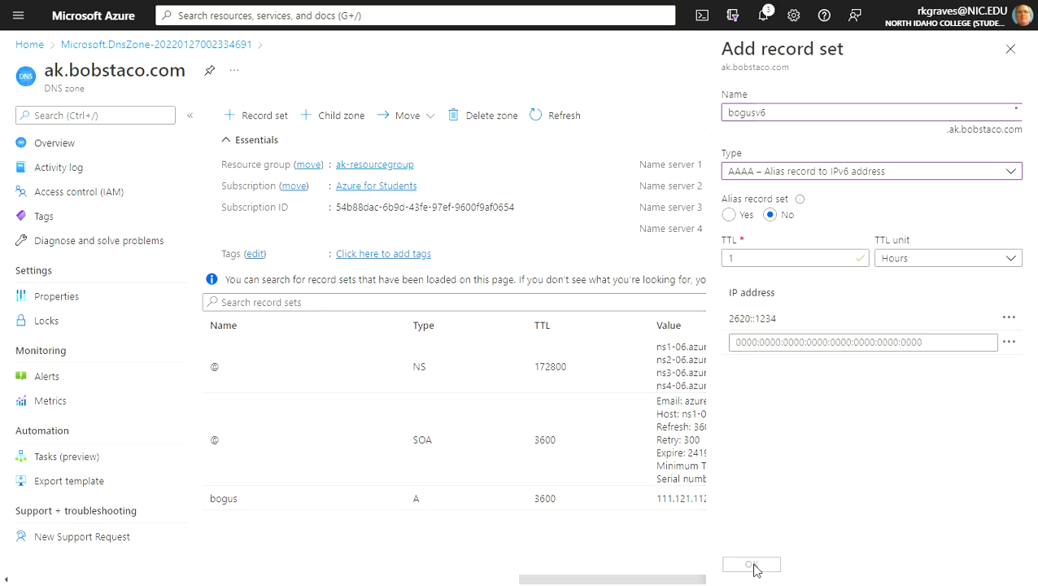